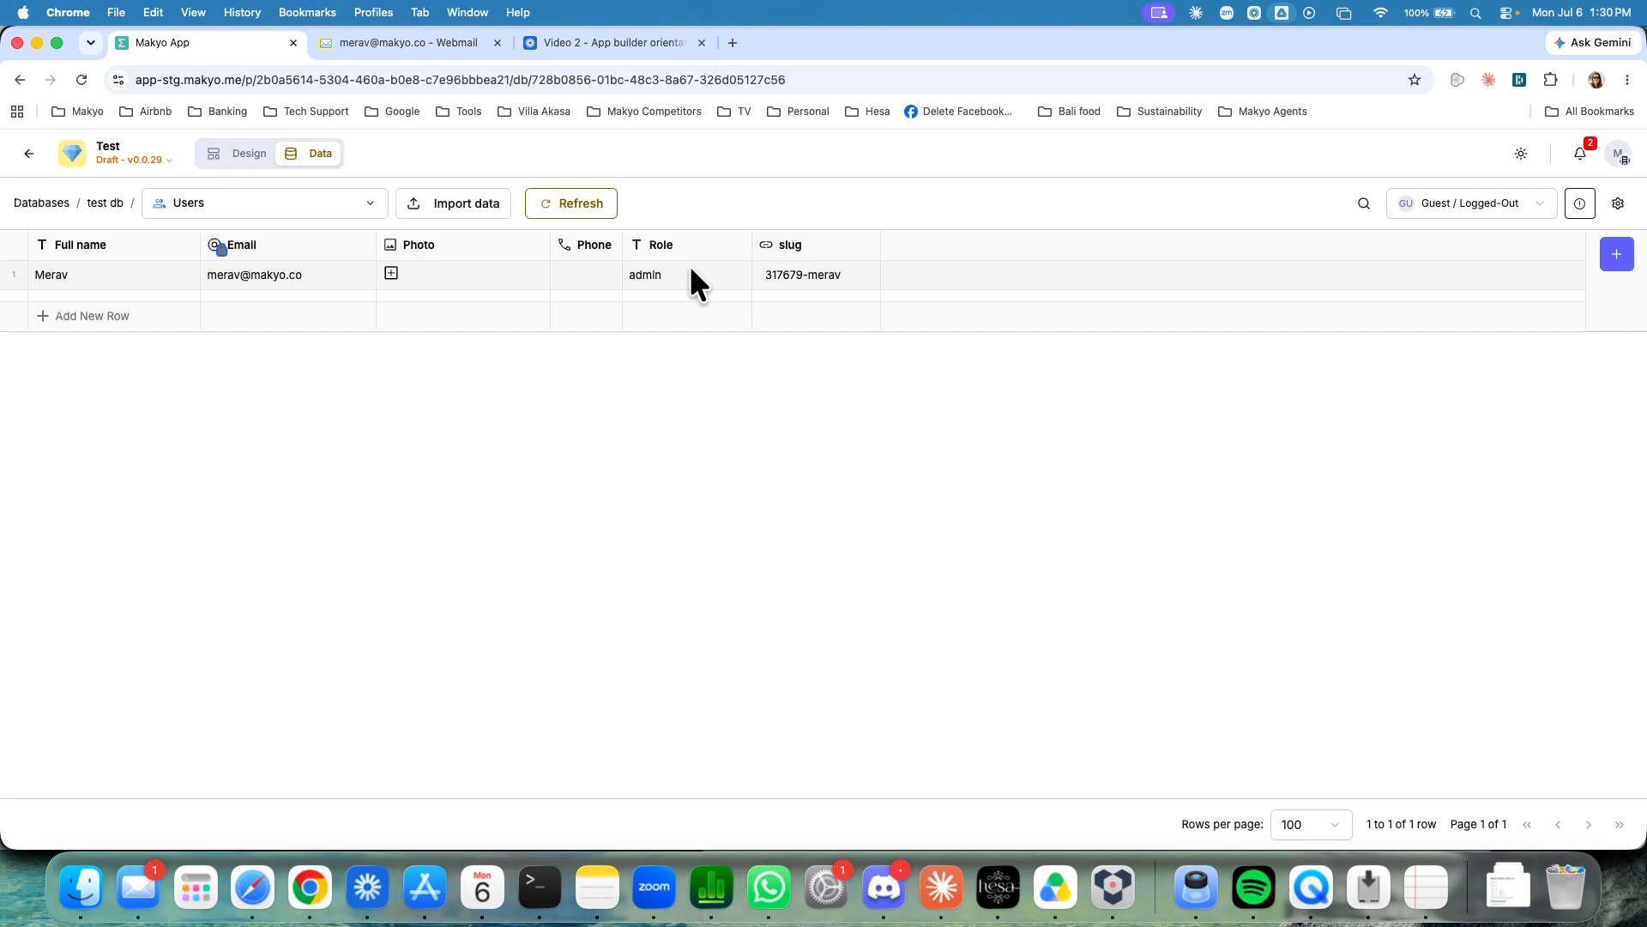
- Start a new column in the Users table and set its column type to Template
left_click(1614, 262)
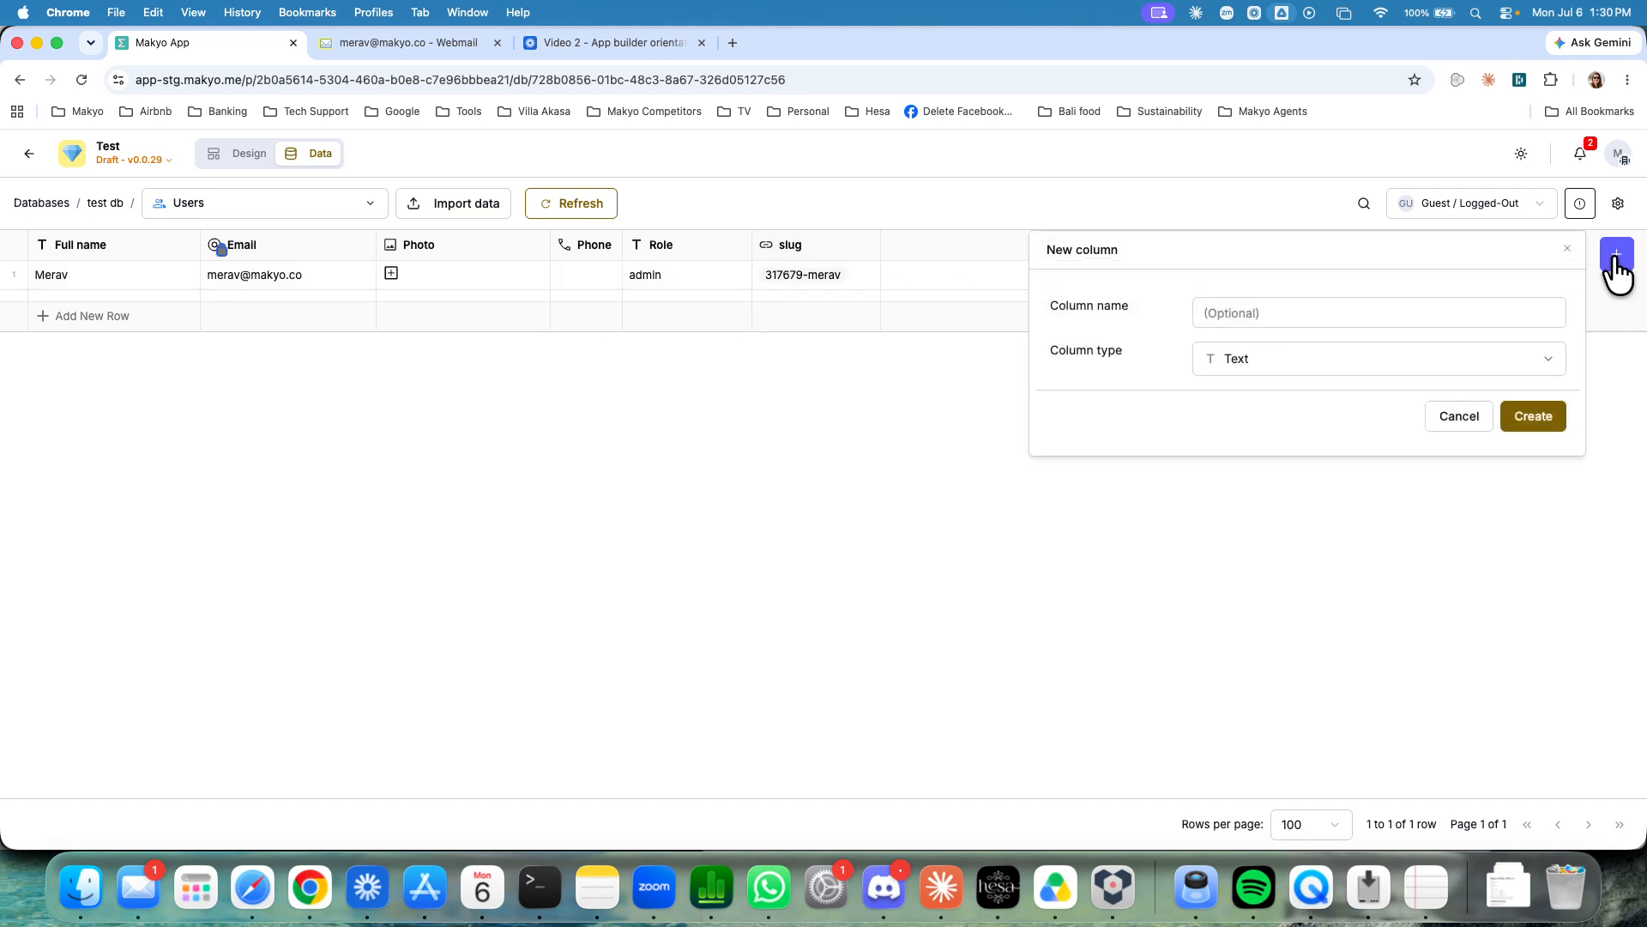
left_click(1416, 365)
scroll(1279, 513, "down", 2)
scroll(1279, 520, "down", 3)
scroll(1279, 515, "down", 5)
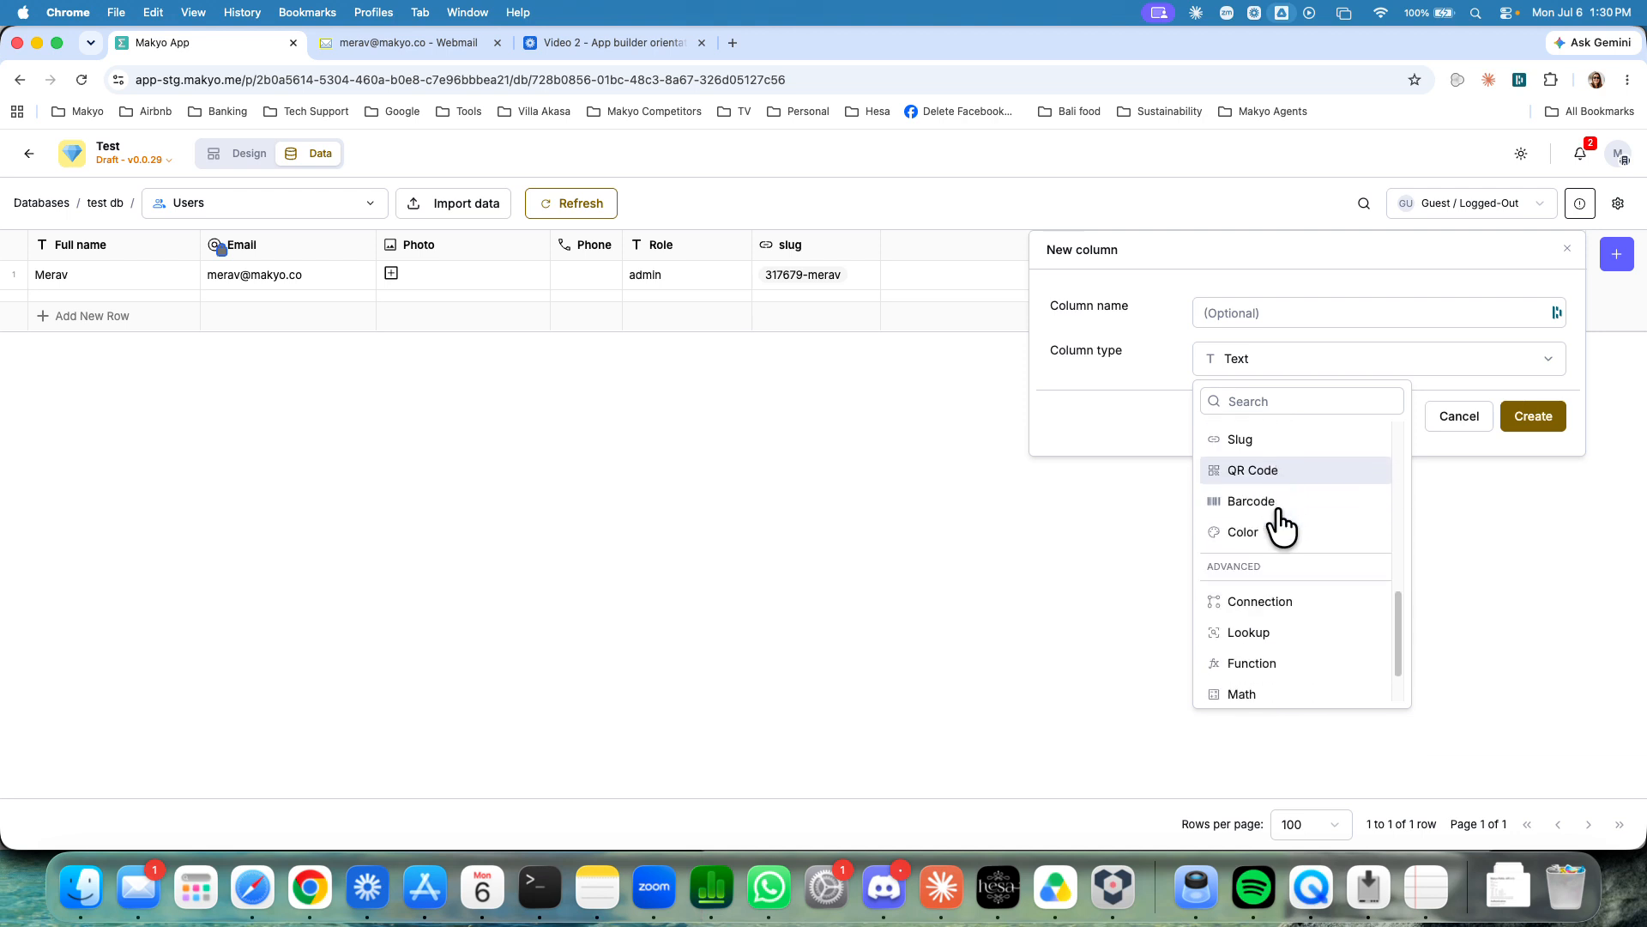
scroll(1287, 510, "down", 2)
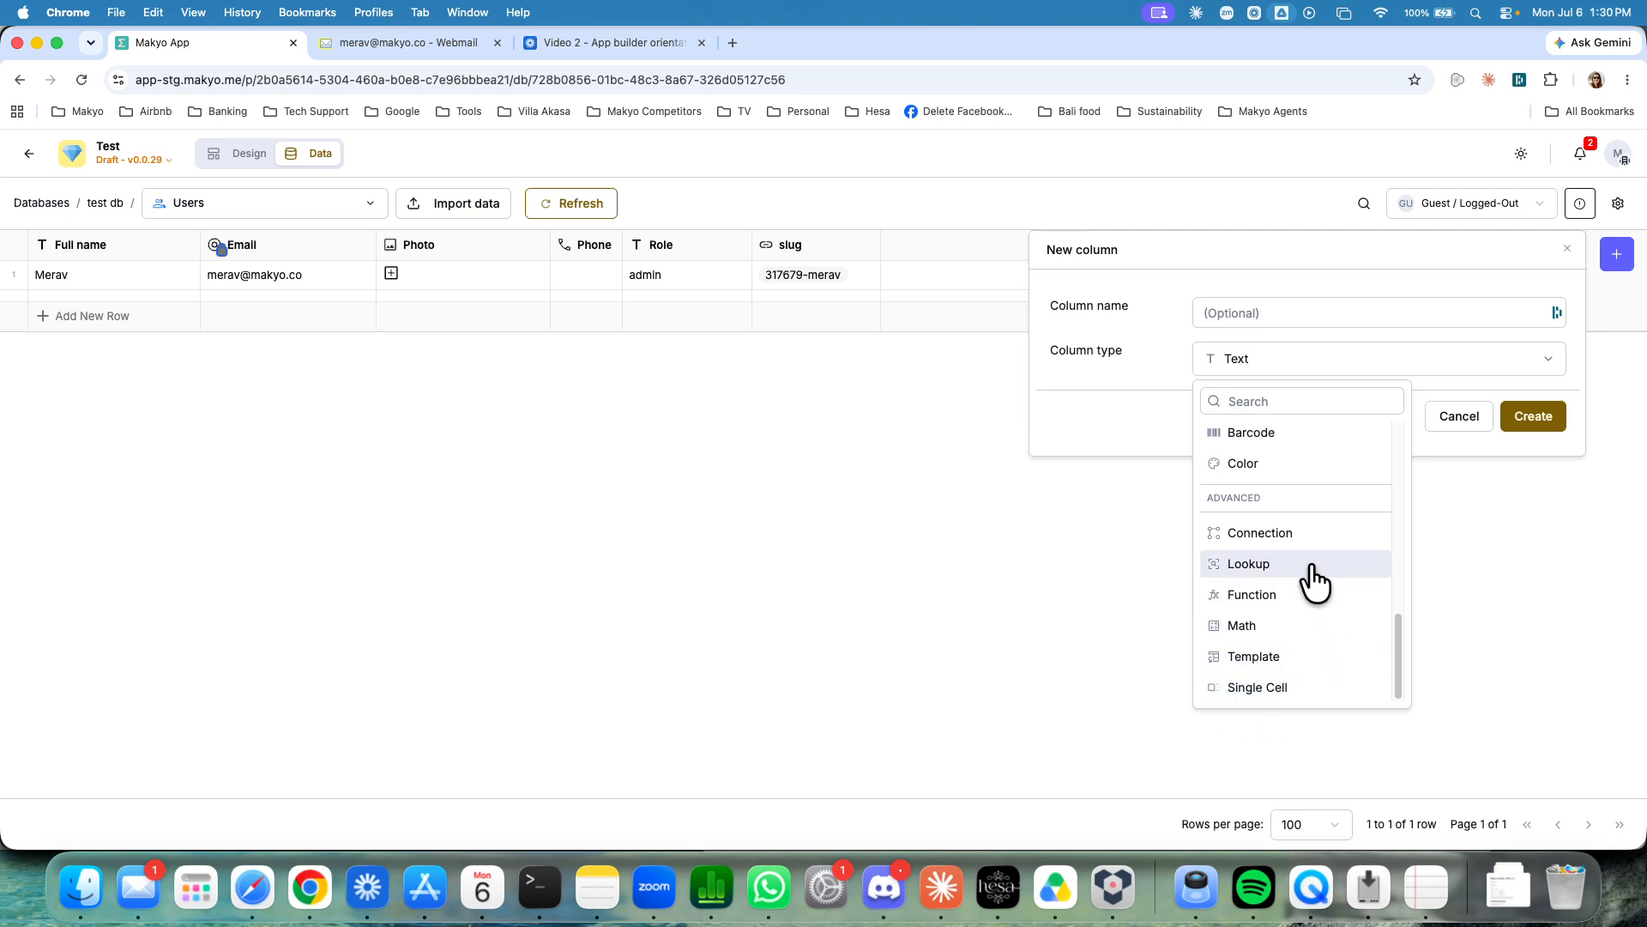
left_click(1251, 657)
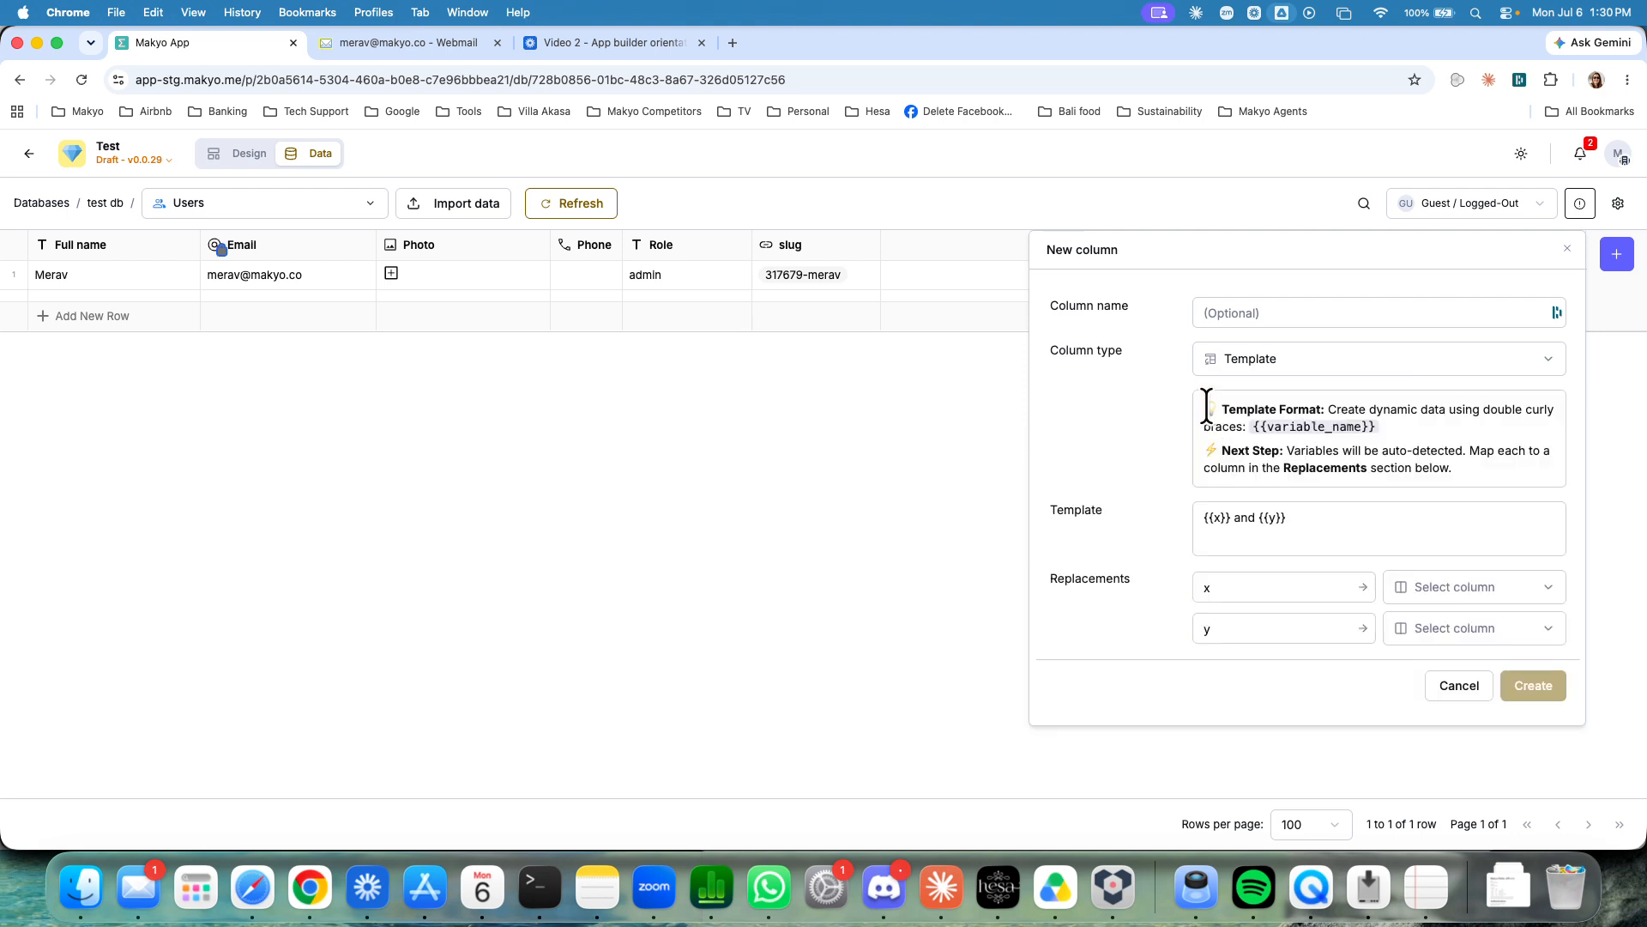
- Examine the template format notes, the double-brace variables in the template text, and the column mapping for x
left_click_drag(1206, 405, 1337, 448)
left_click_drag(1197, 530, 1266, 523)
left_click(1271, 518)
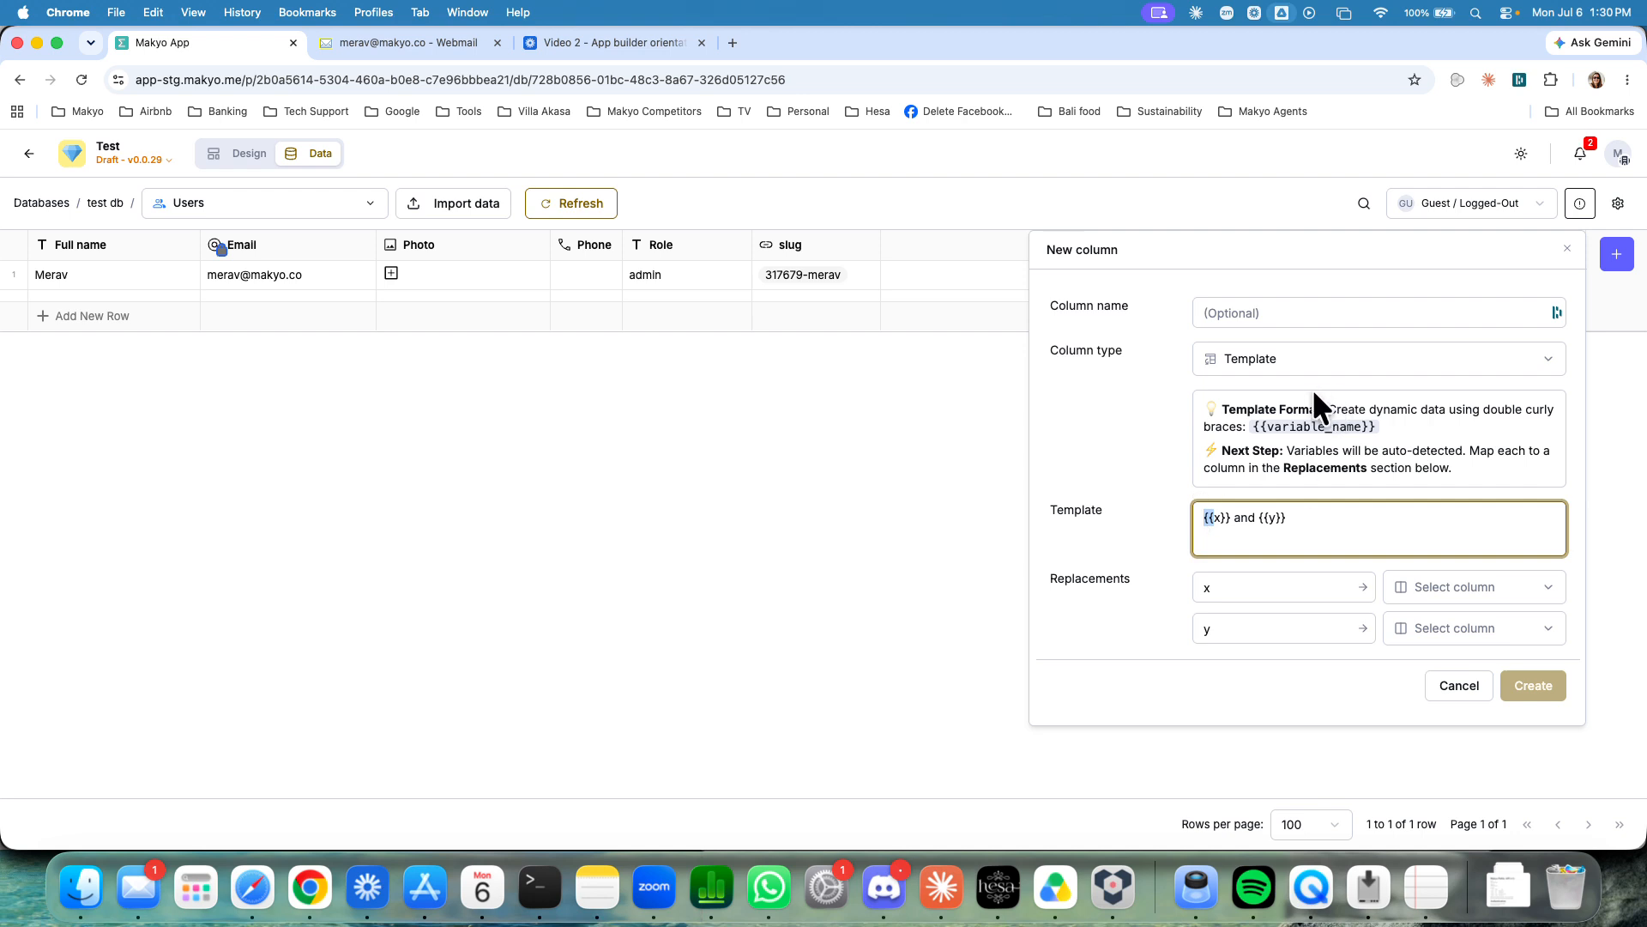
left_click(1483, 593)
left_click(1456, 534)
- Change the new column's type to Math and enter x*y as its formula
left_click(1364, 358)
scroll(1316, 540, "down", 5)
left_click(1284, 628)
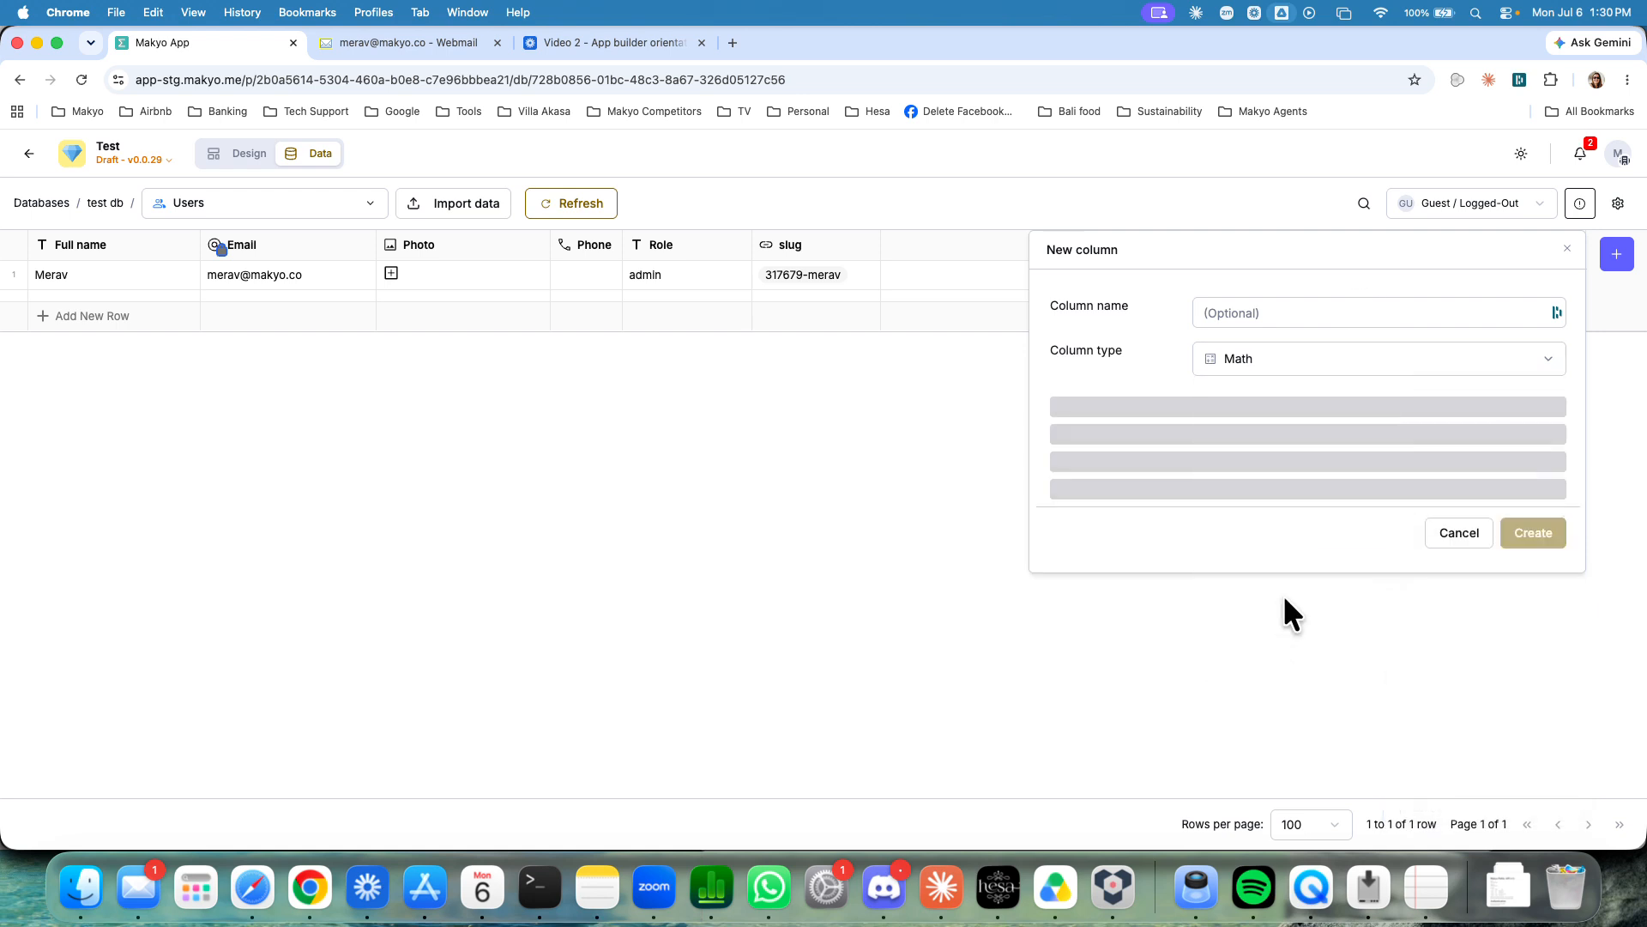
left_click(1258, 397)
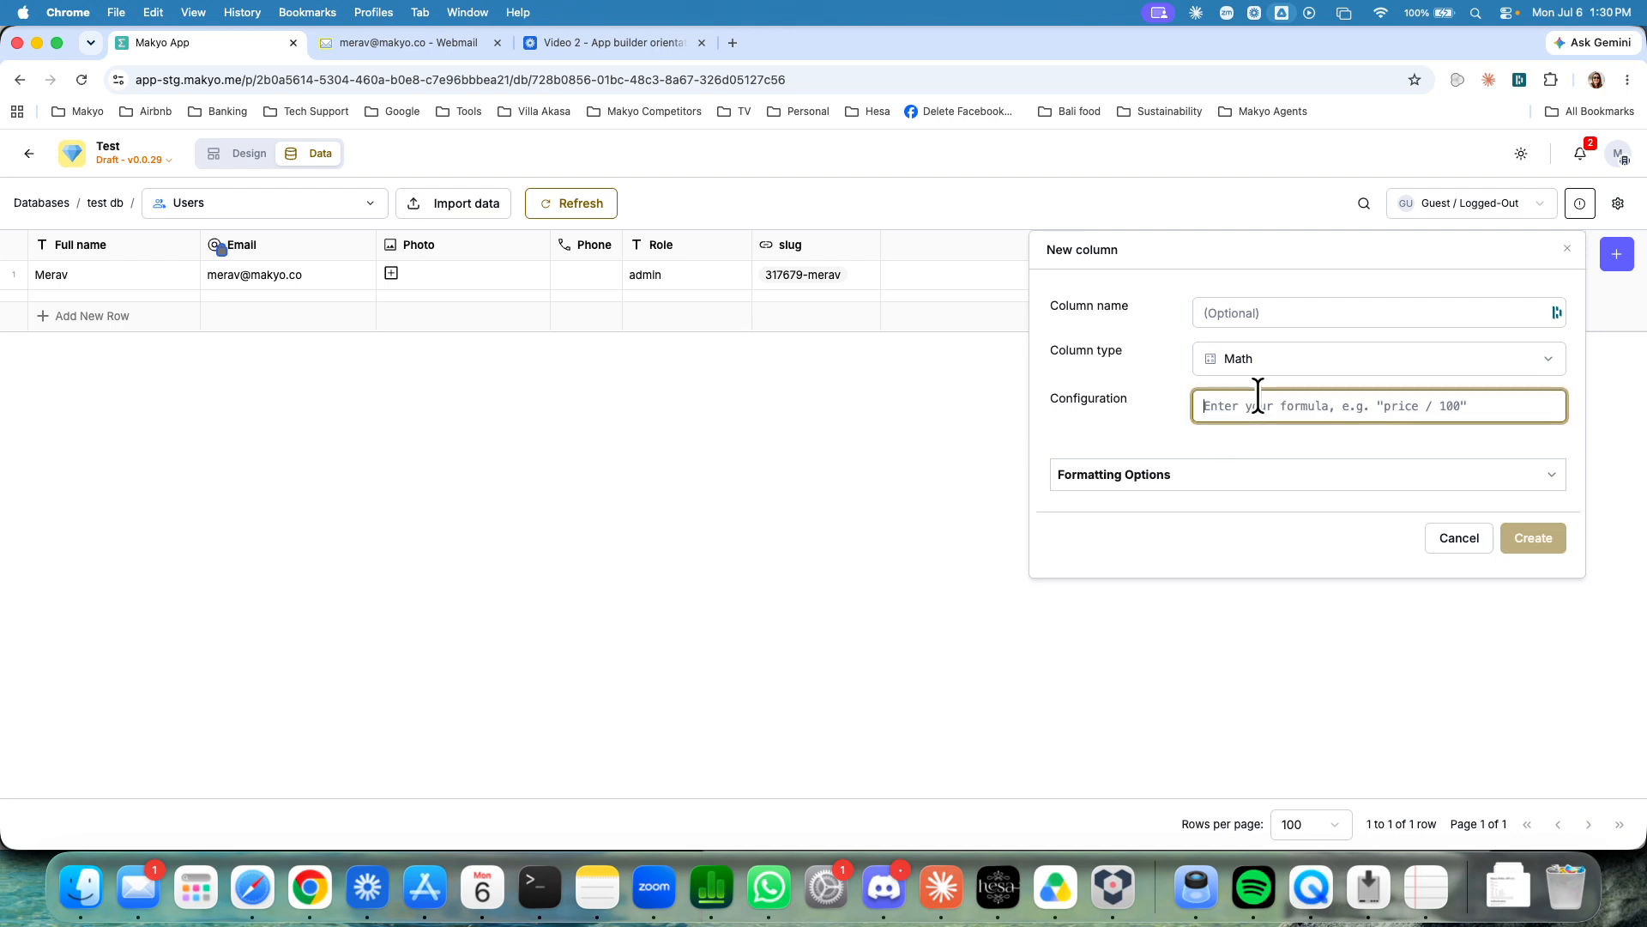
type("x*y")
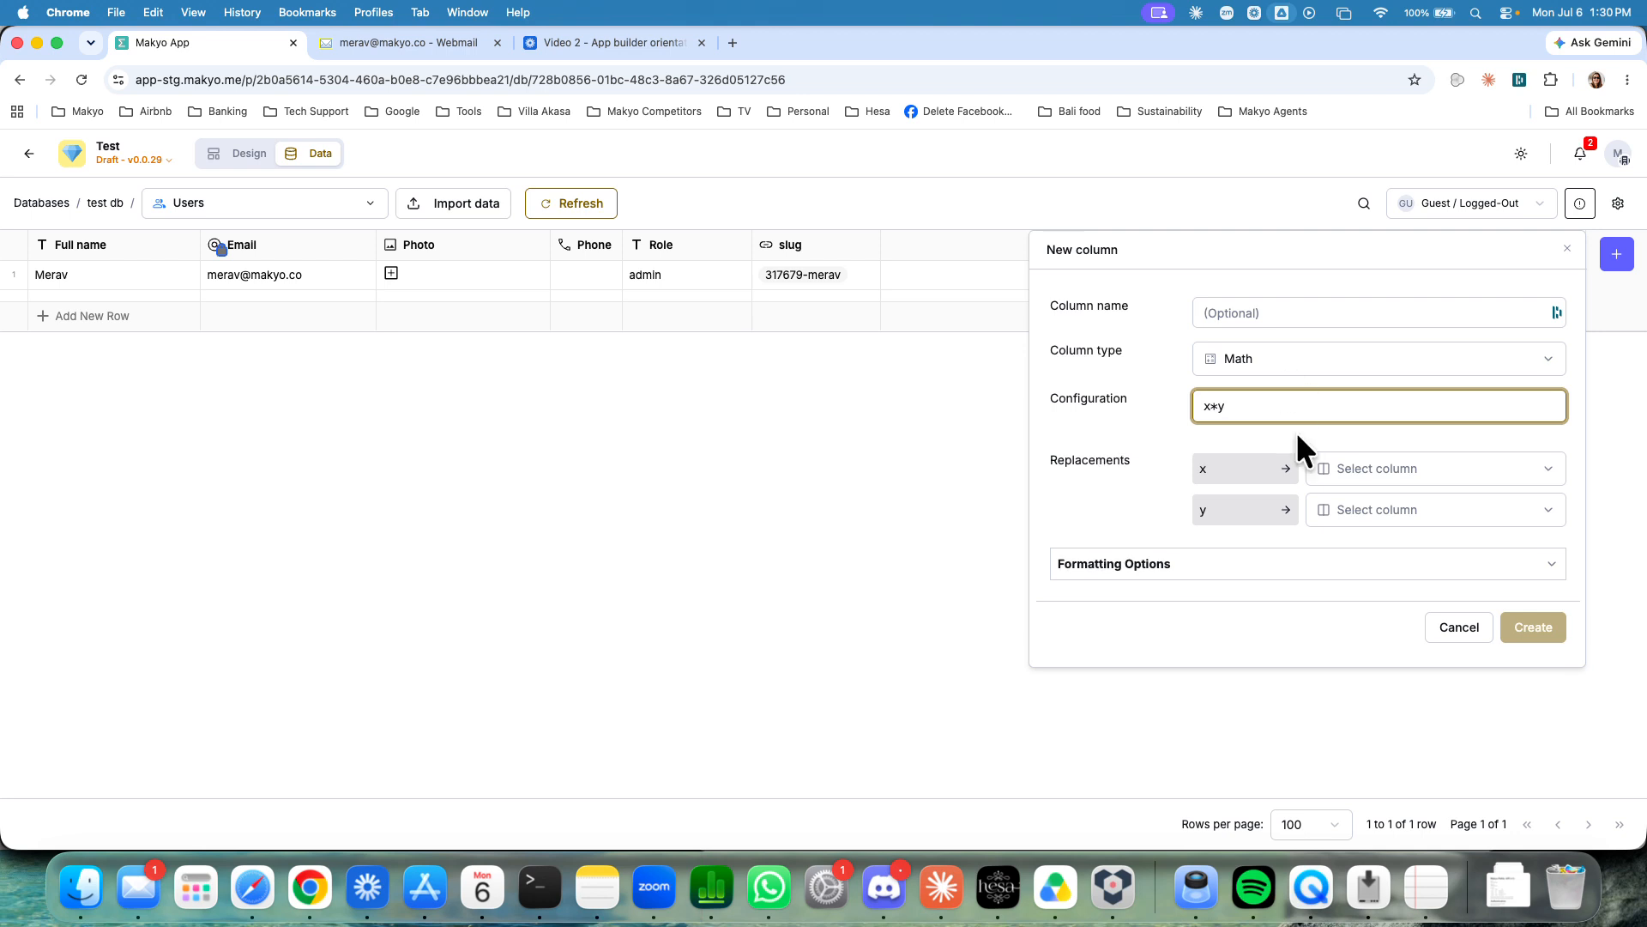
- Examine the column choices for variable x and the Math column's formatting options
left_click(1346, 467)
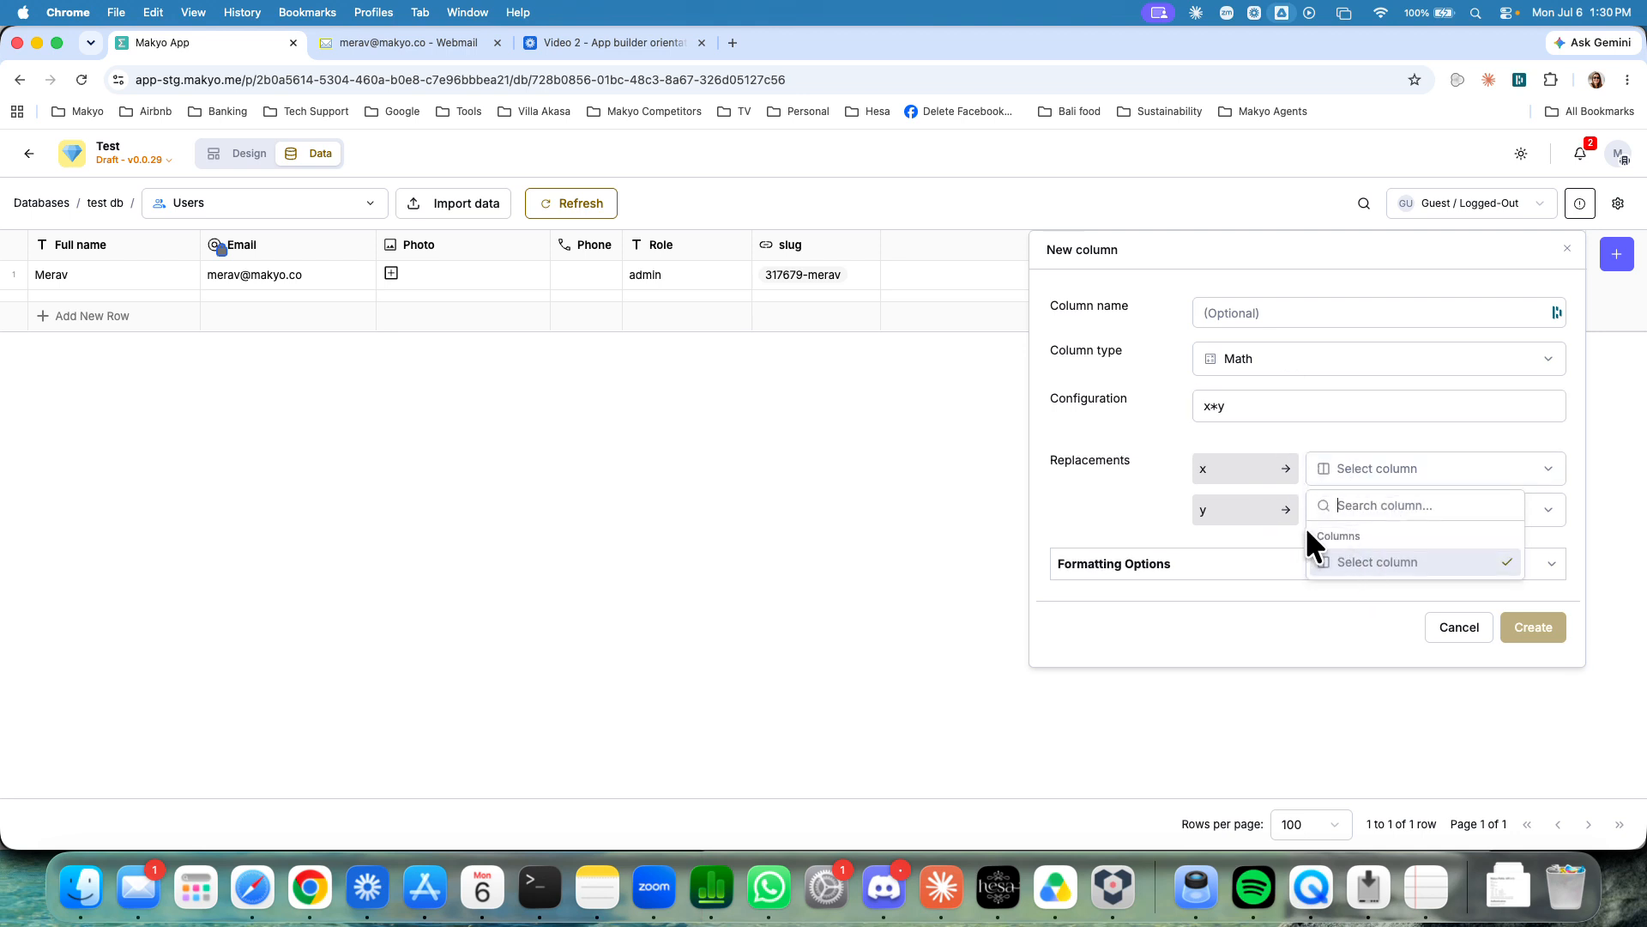
left_click(1261, 543)
left_click(1196, 558)
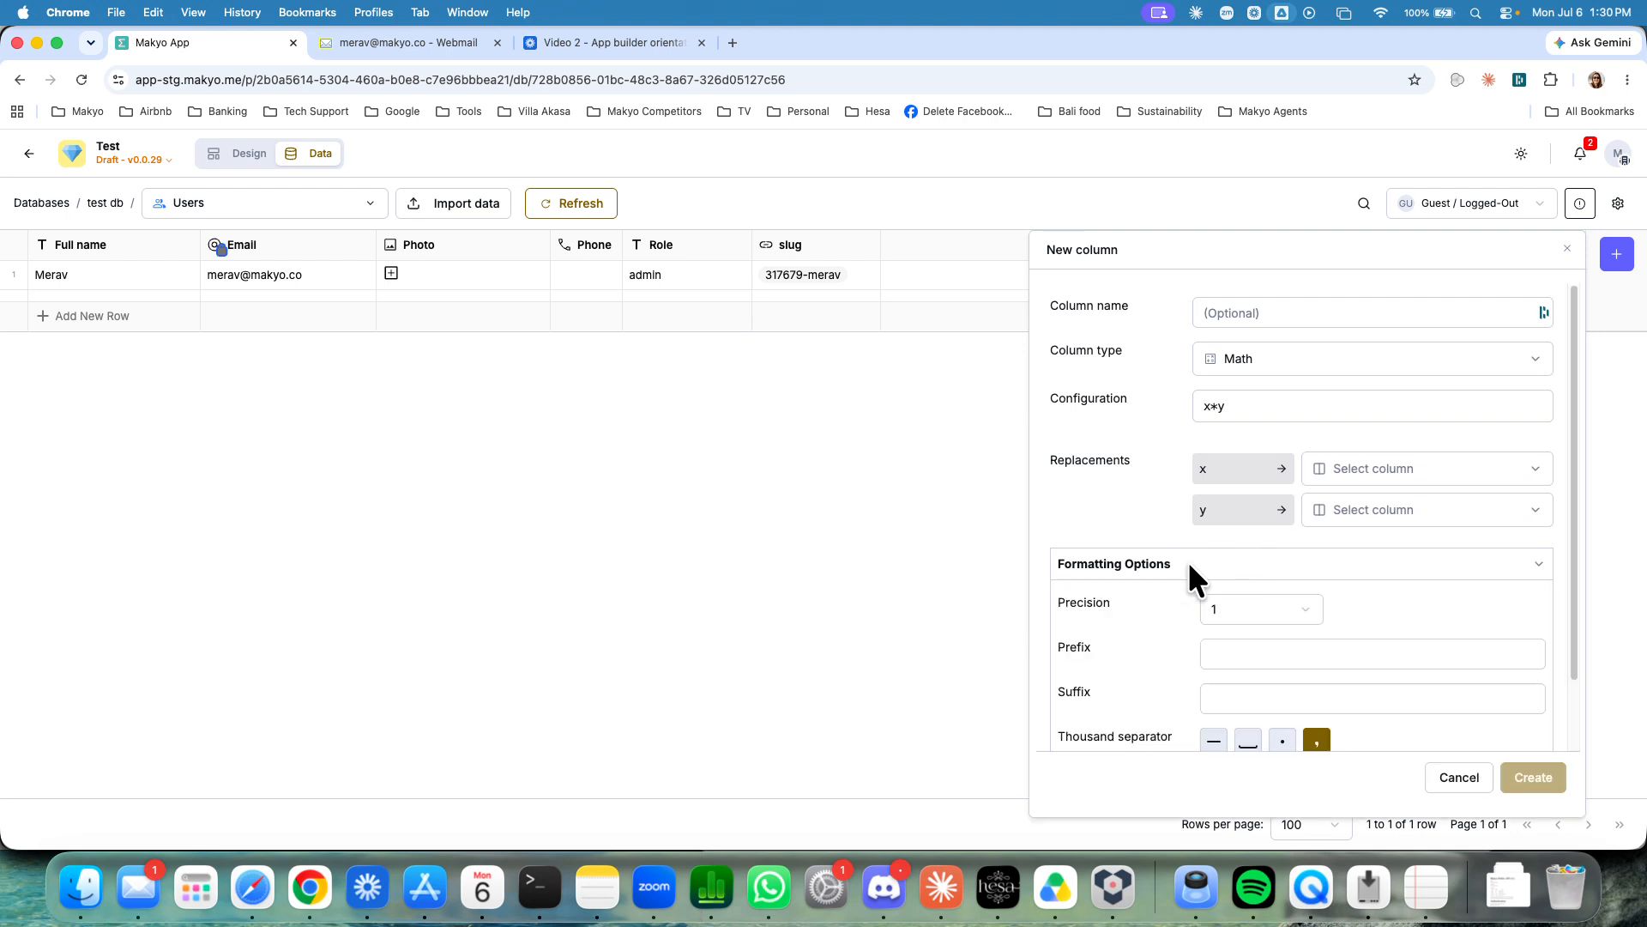
scroll(1085, 650, "down", 2)
scroll(1162, 520, "up", 2)
- Change the new column's type to Function and look through the list of available functions
left_click(1282, 361)
scroll(1265, 497, "down", 5)
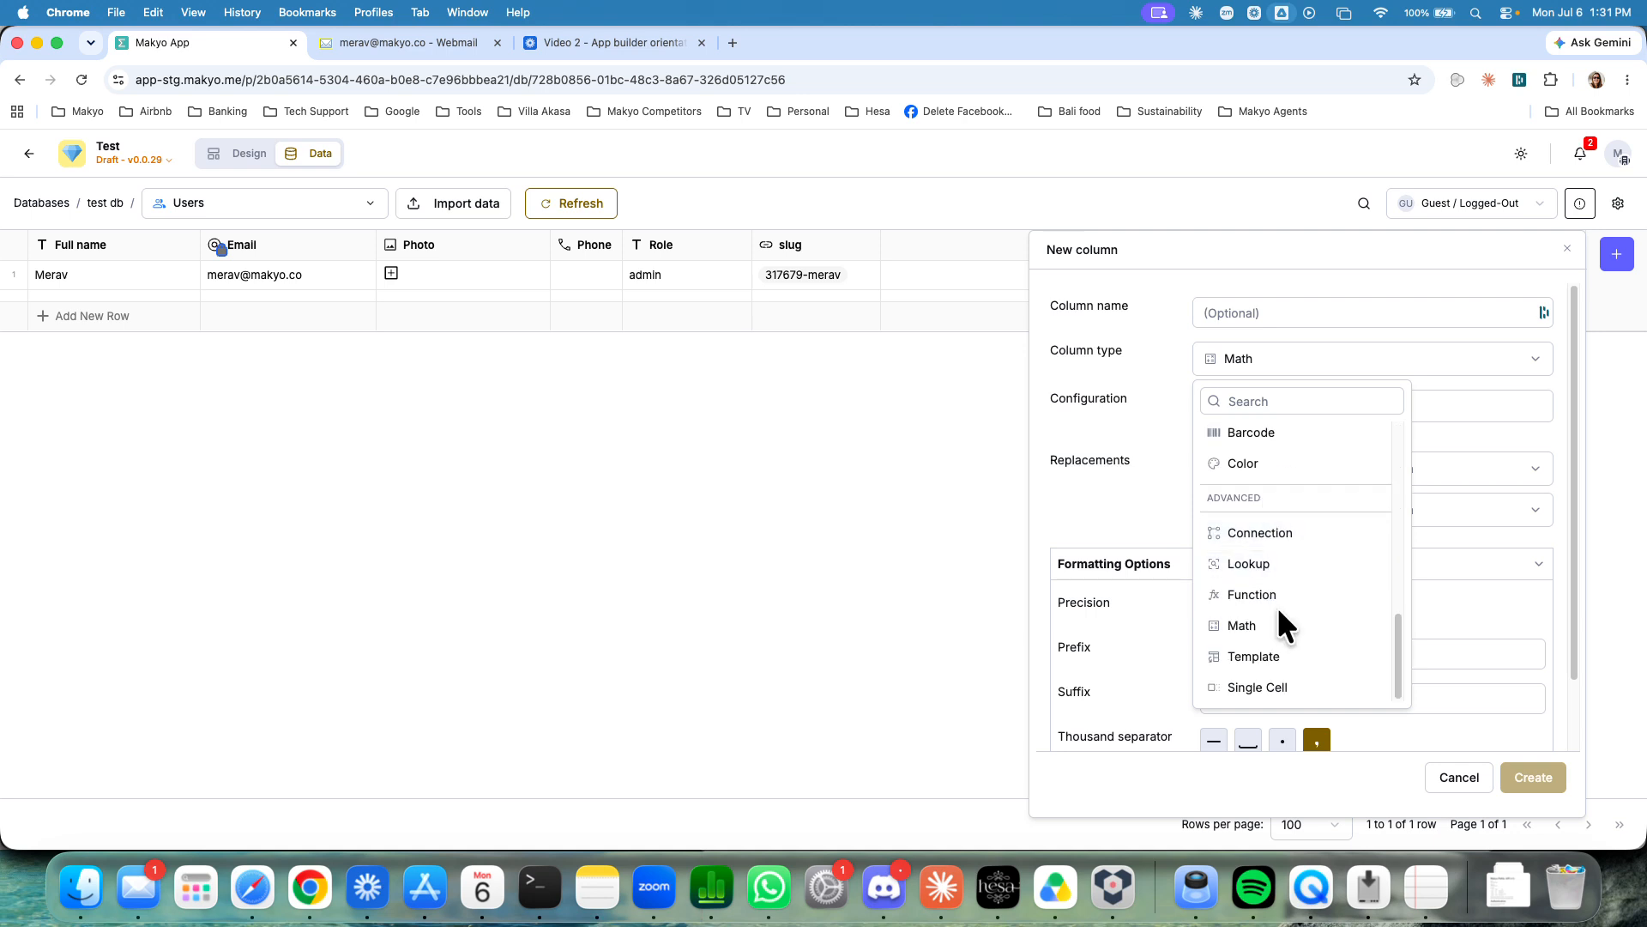
left_click(1251, 595)
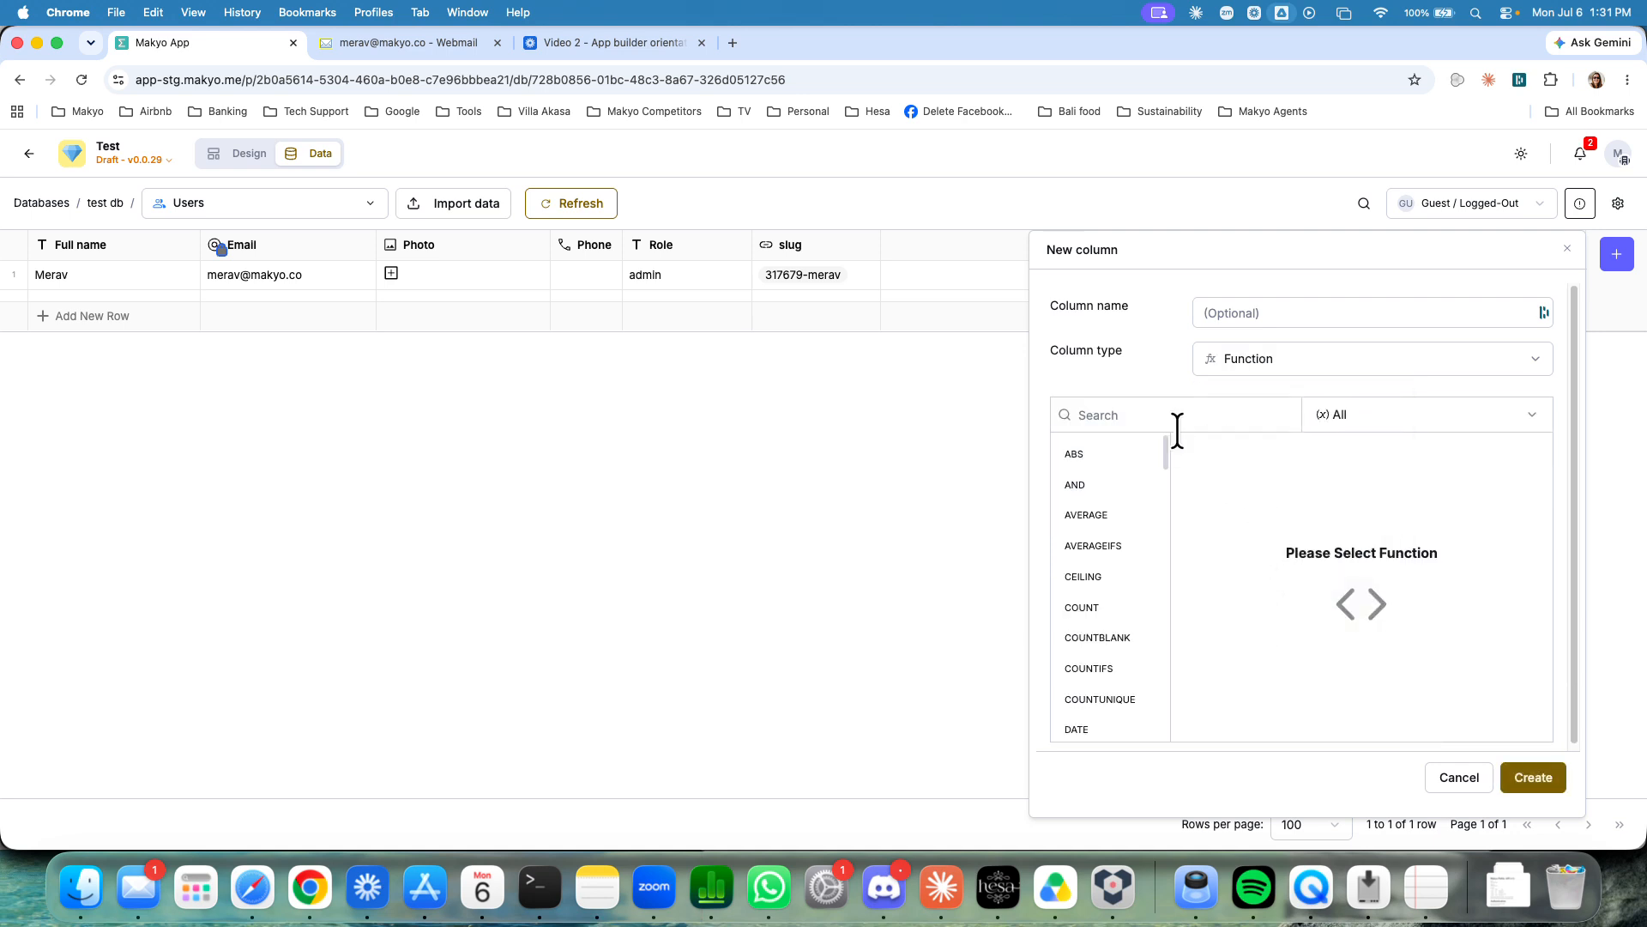
scroll(1102, 466, "down", 2)
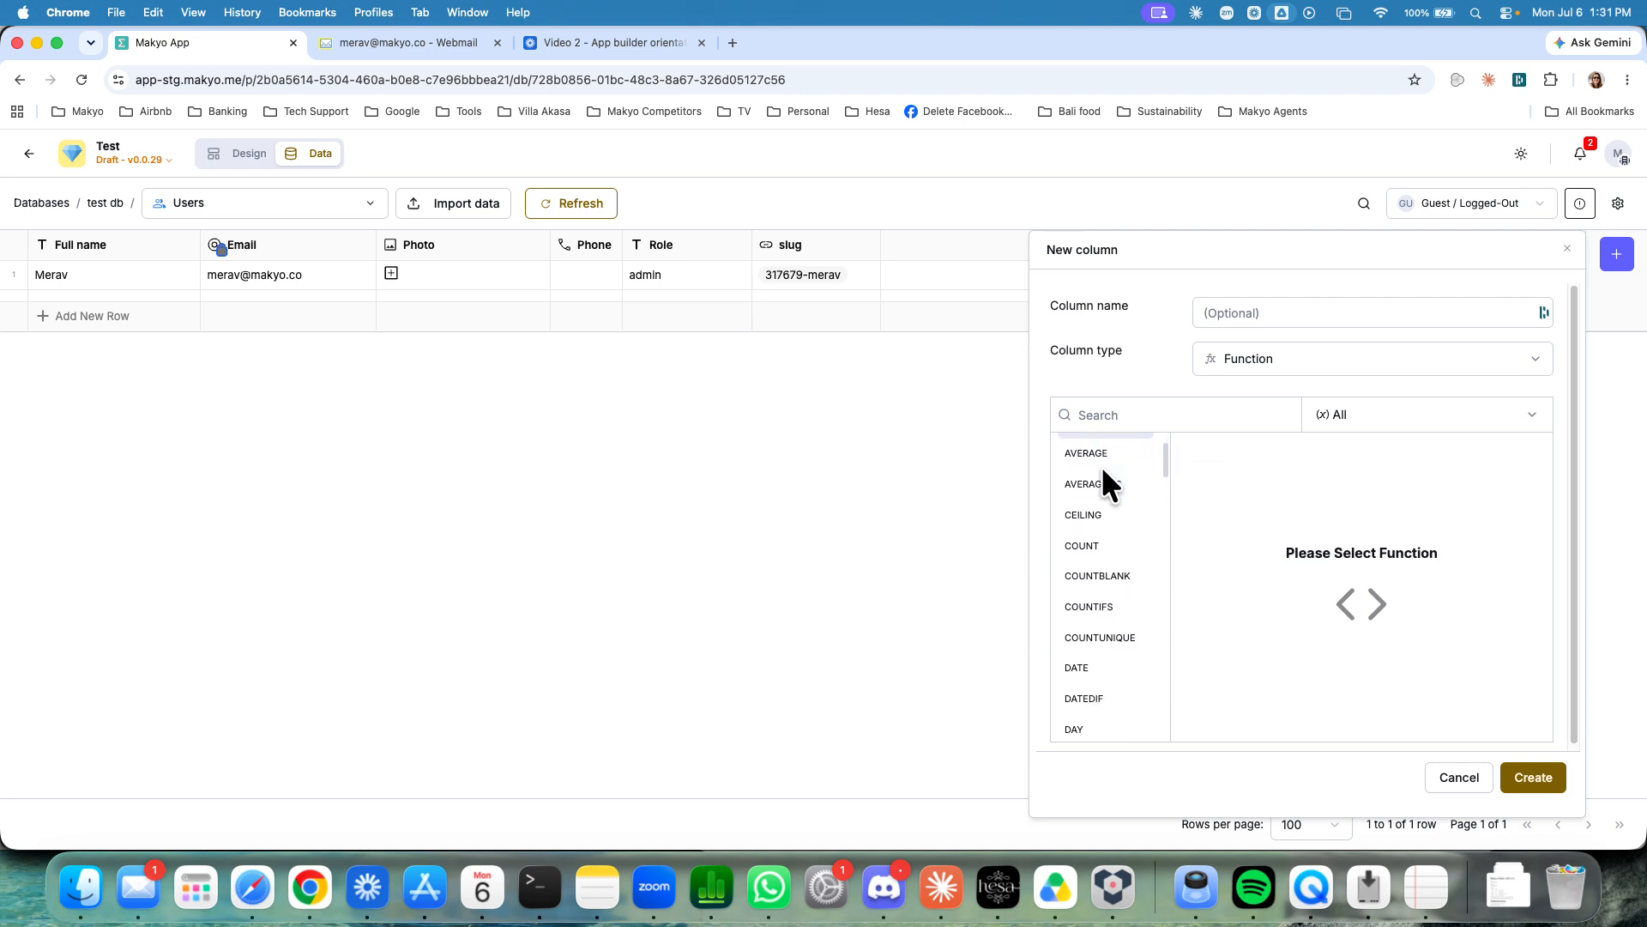
scroll(1102, 466, "up", 2)
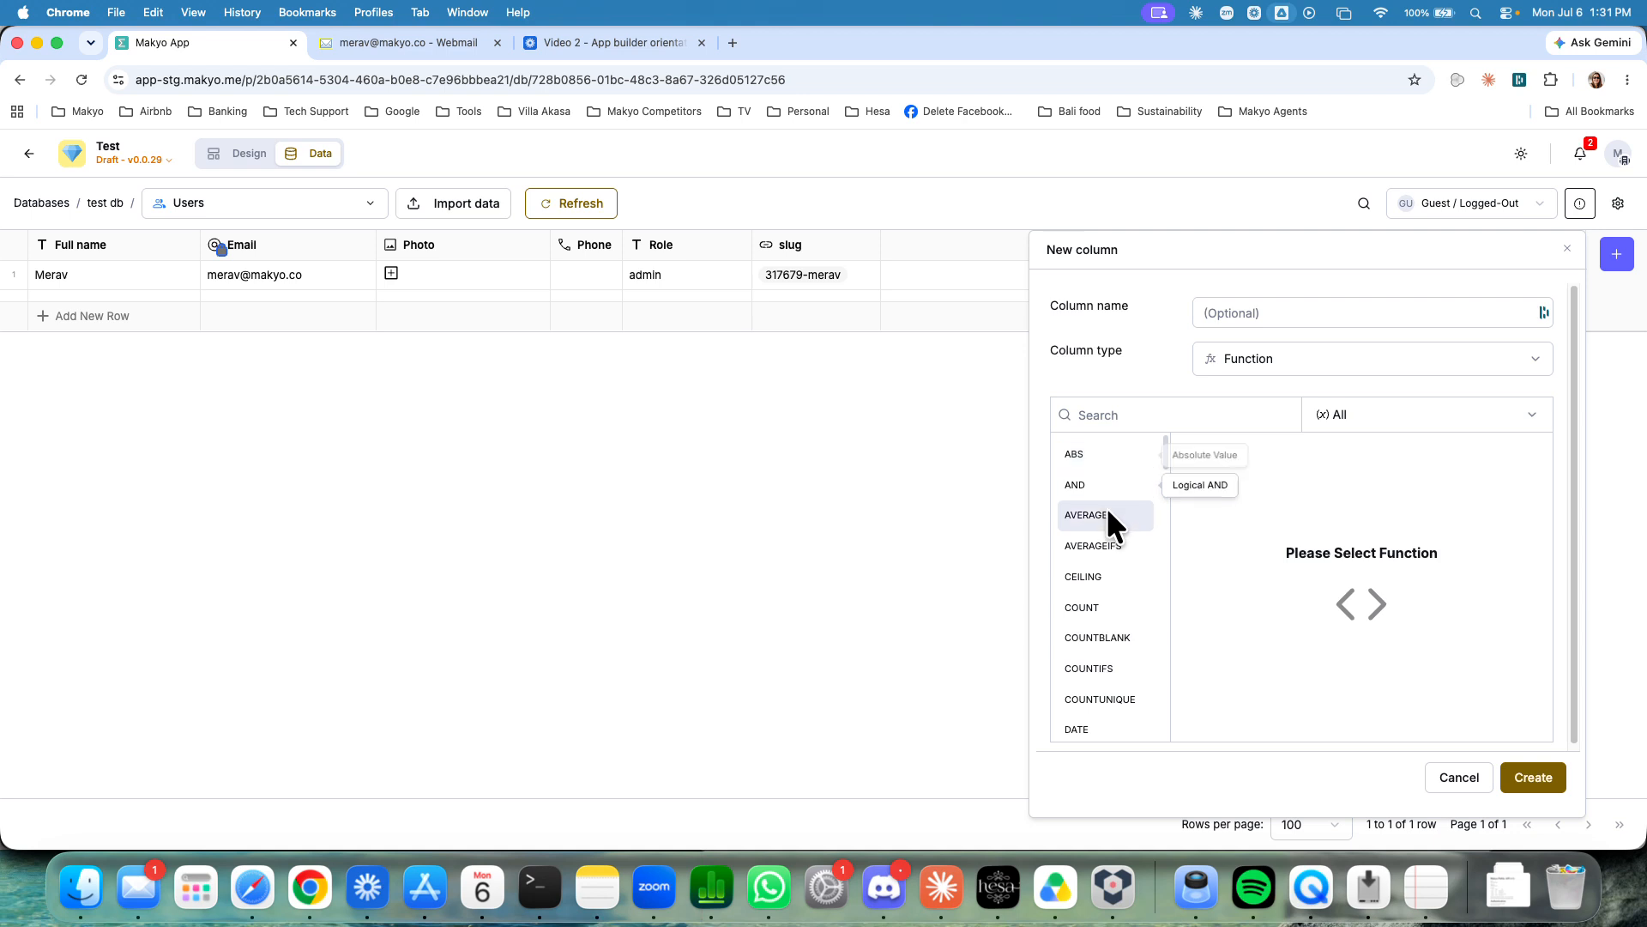
scroll(1105, 582, "down", 10)
scroll(1106, 576, "down", 8)
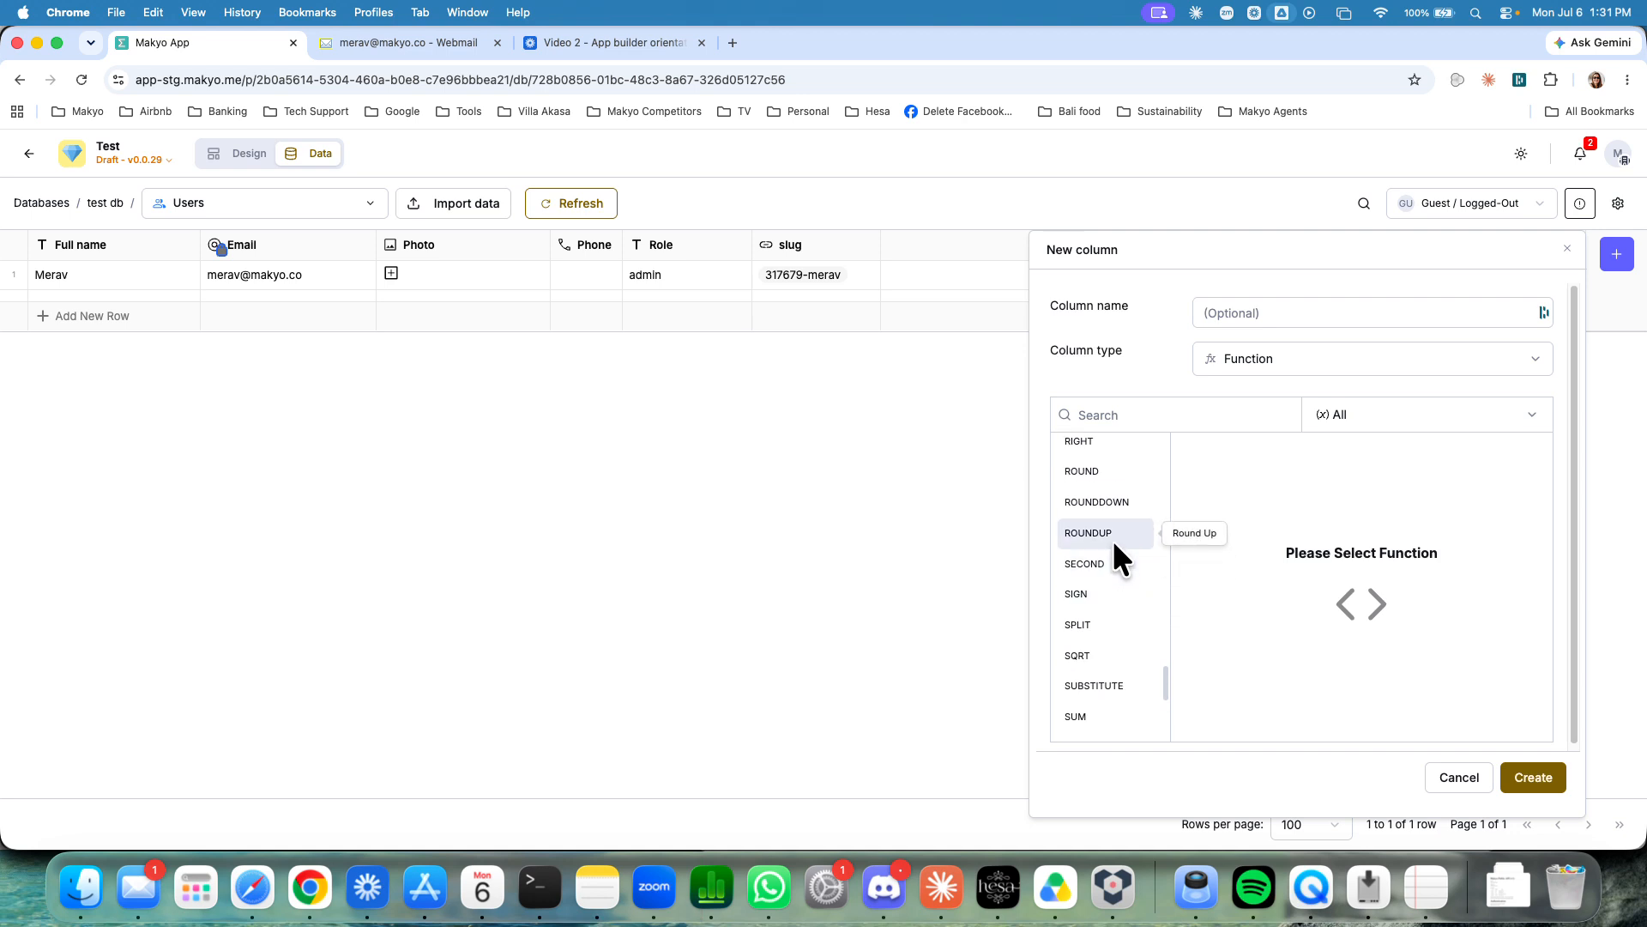
- Select the ROUND function for the column and look through the functions listed before it
left_click(1105, 467)
scroll(1111, 506, "up", 5)
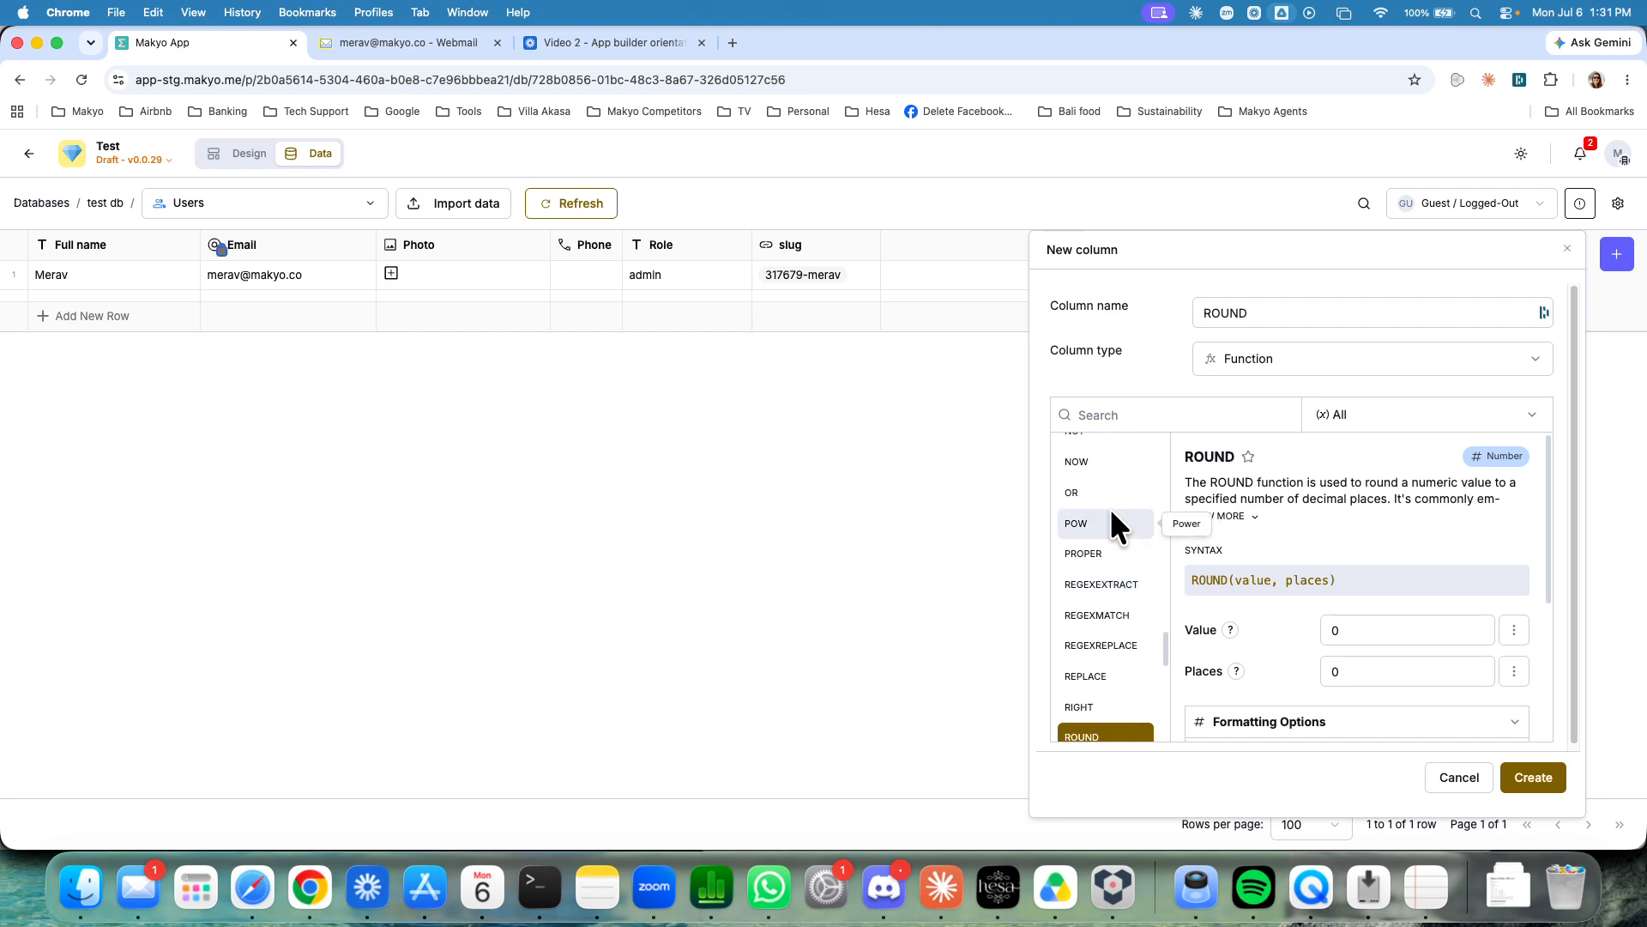
scroll(1110, 512, "up", 5)
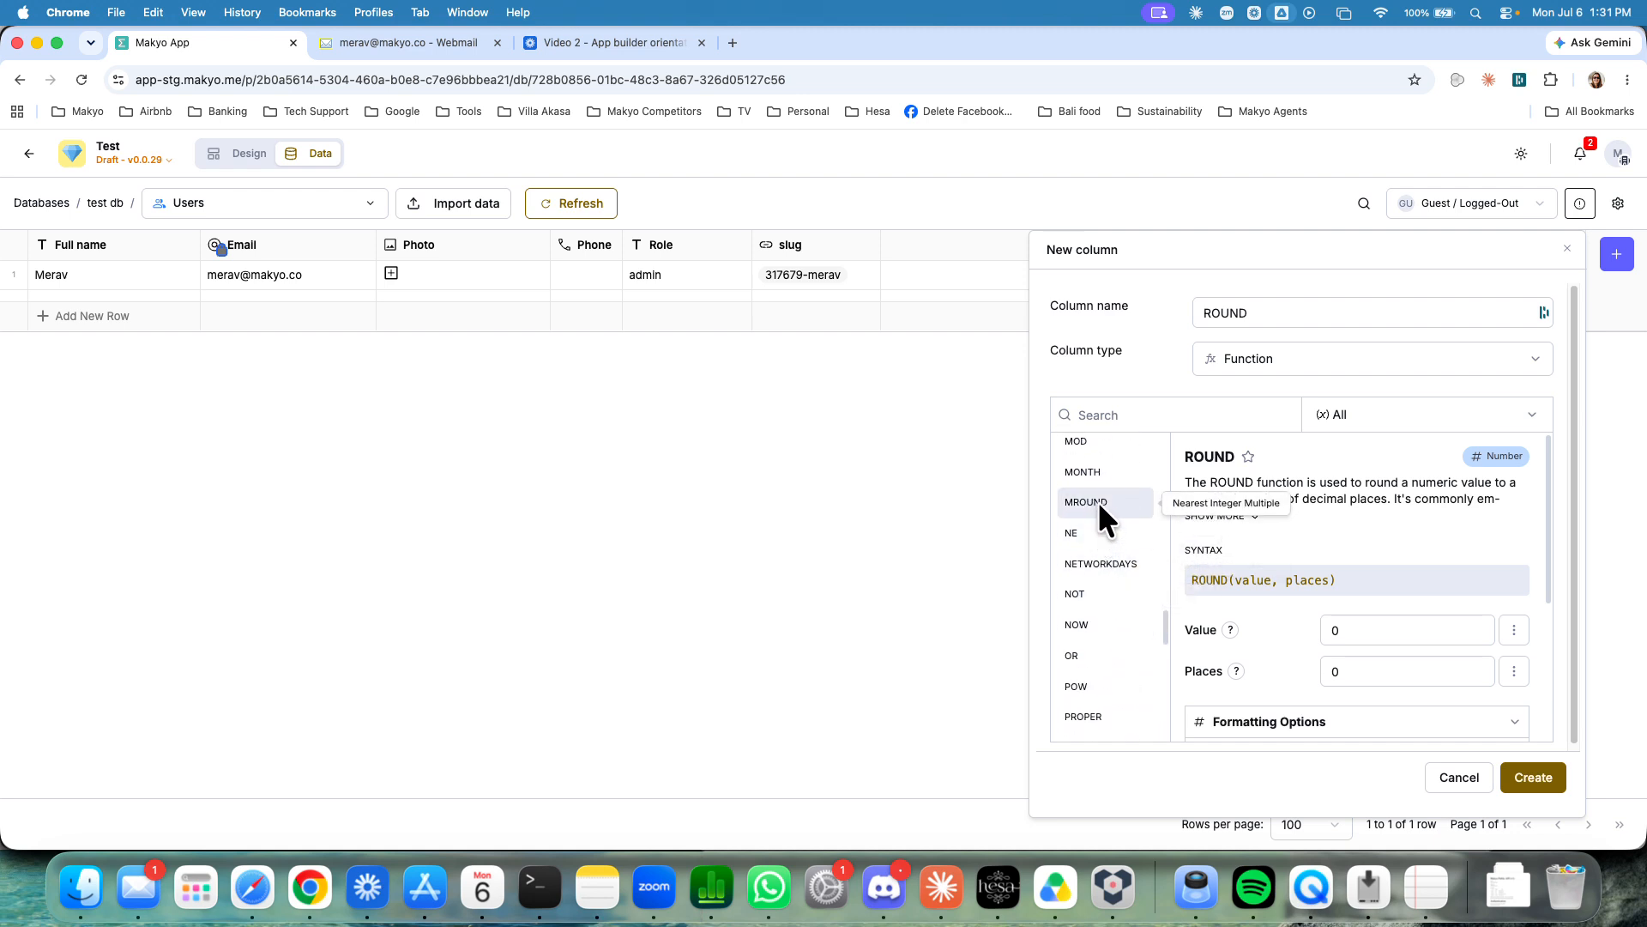
scroll(1105, 568, "down", 1)
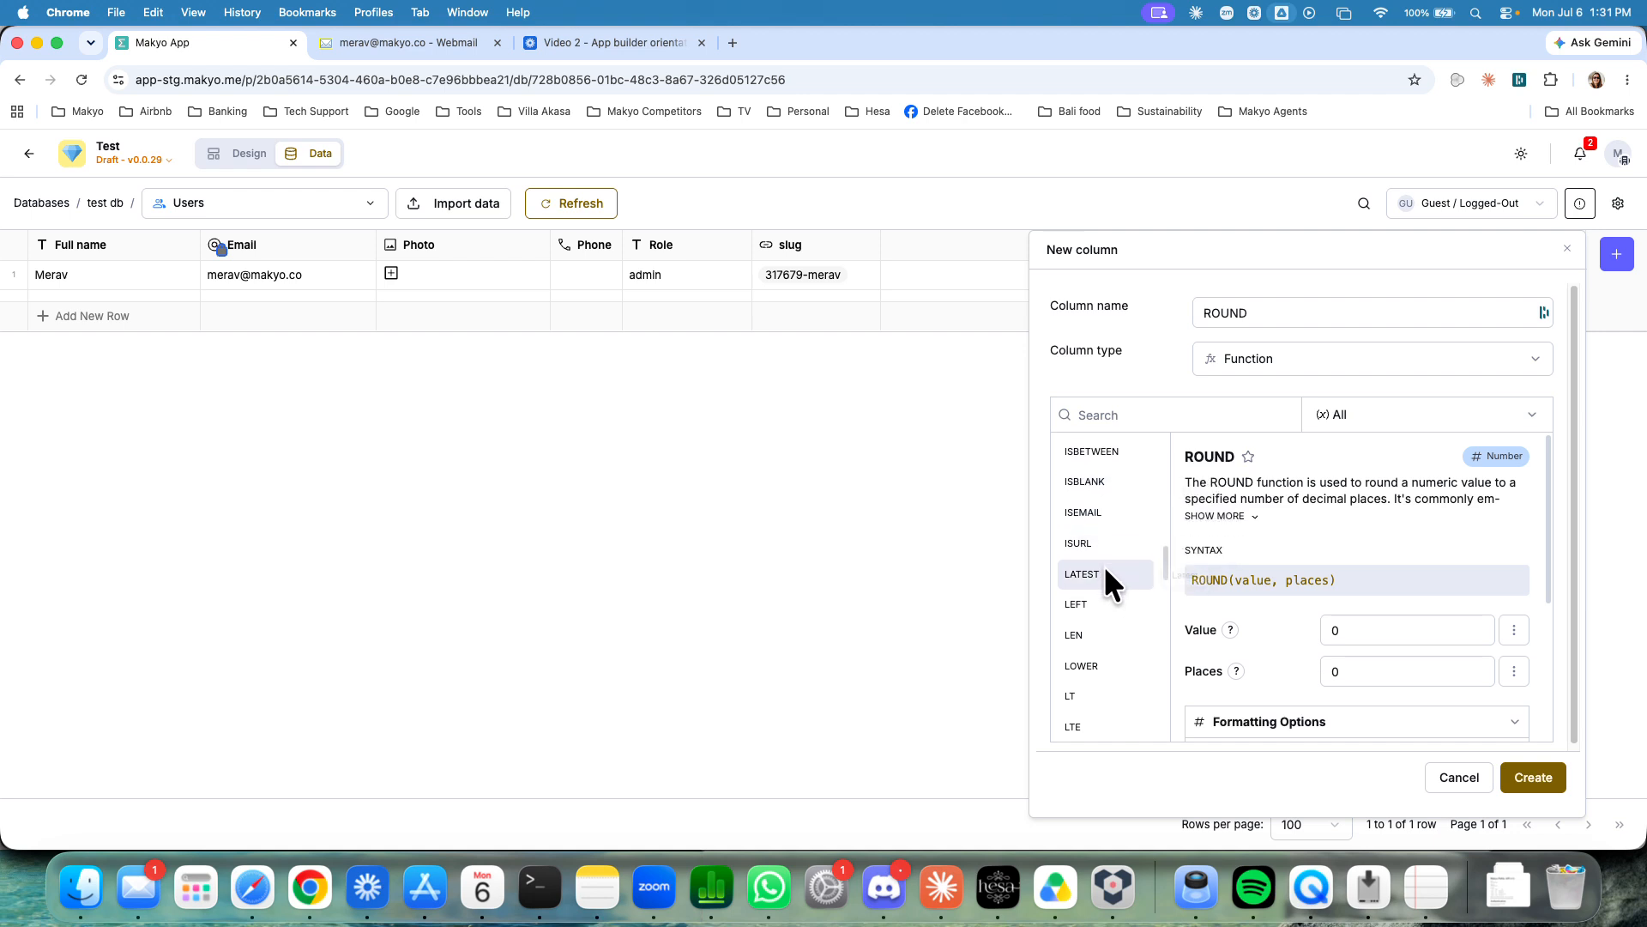
- Search the functions for "sum", view the SUMIFS settings, and switch to the SUM function
left_click(1103, 415)
type("sum")
left_click(1099, 478)
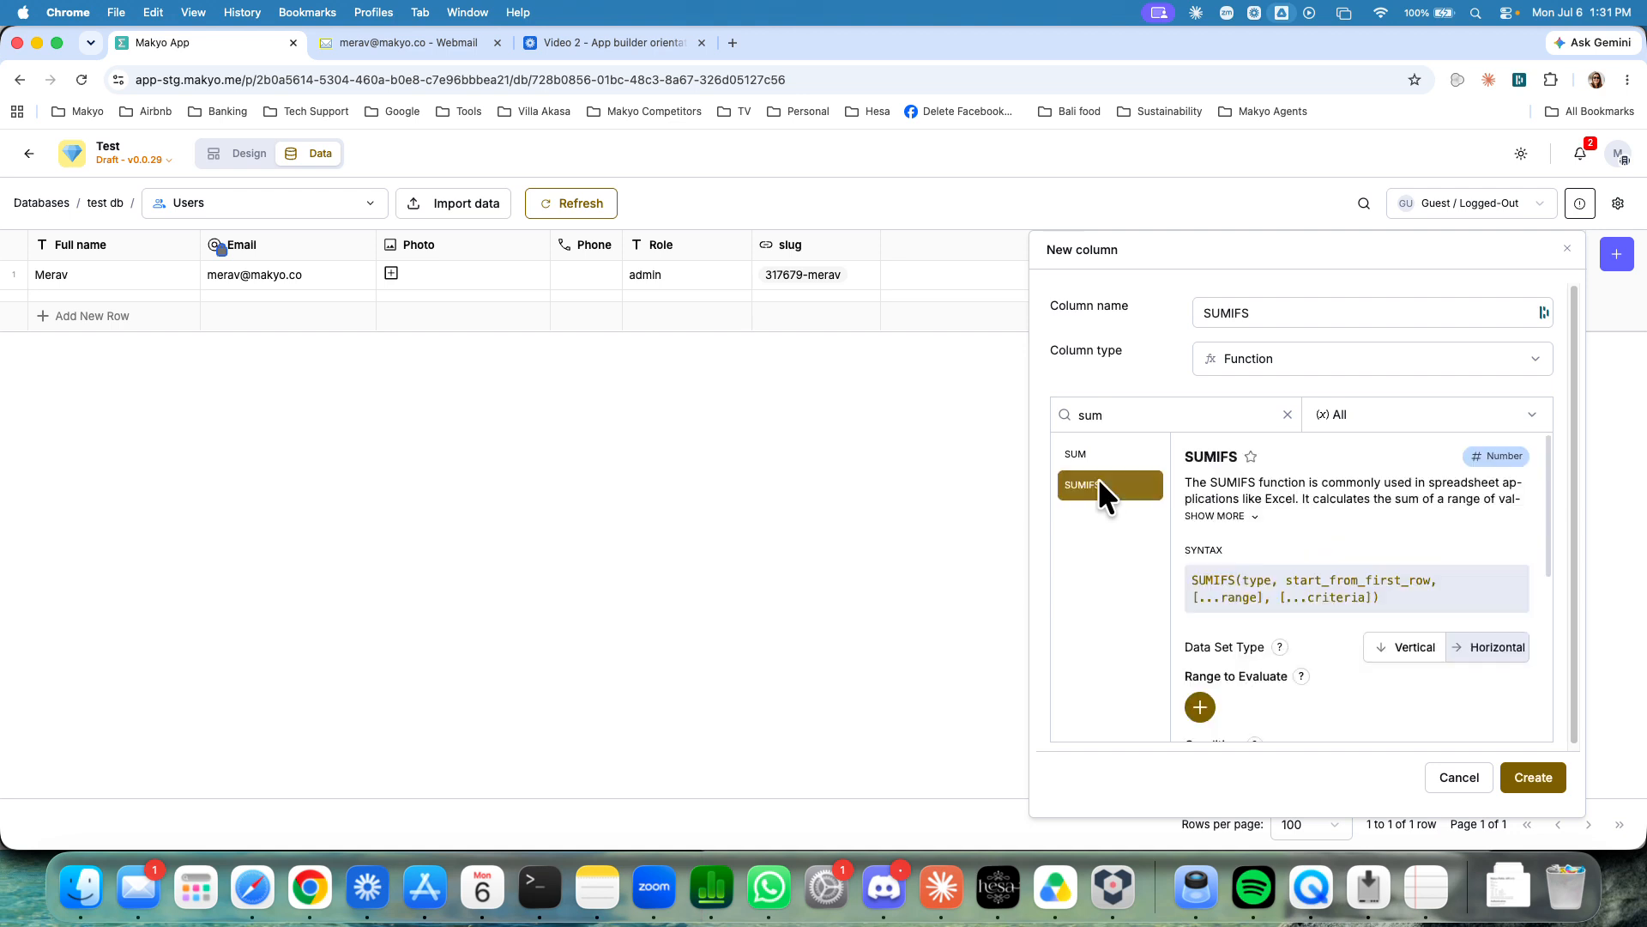
scroll(1260, 579, "down", 5)
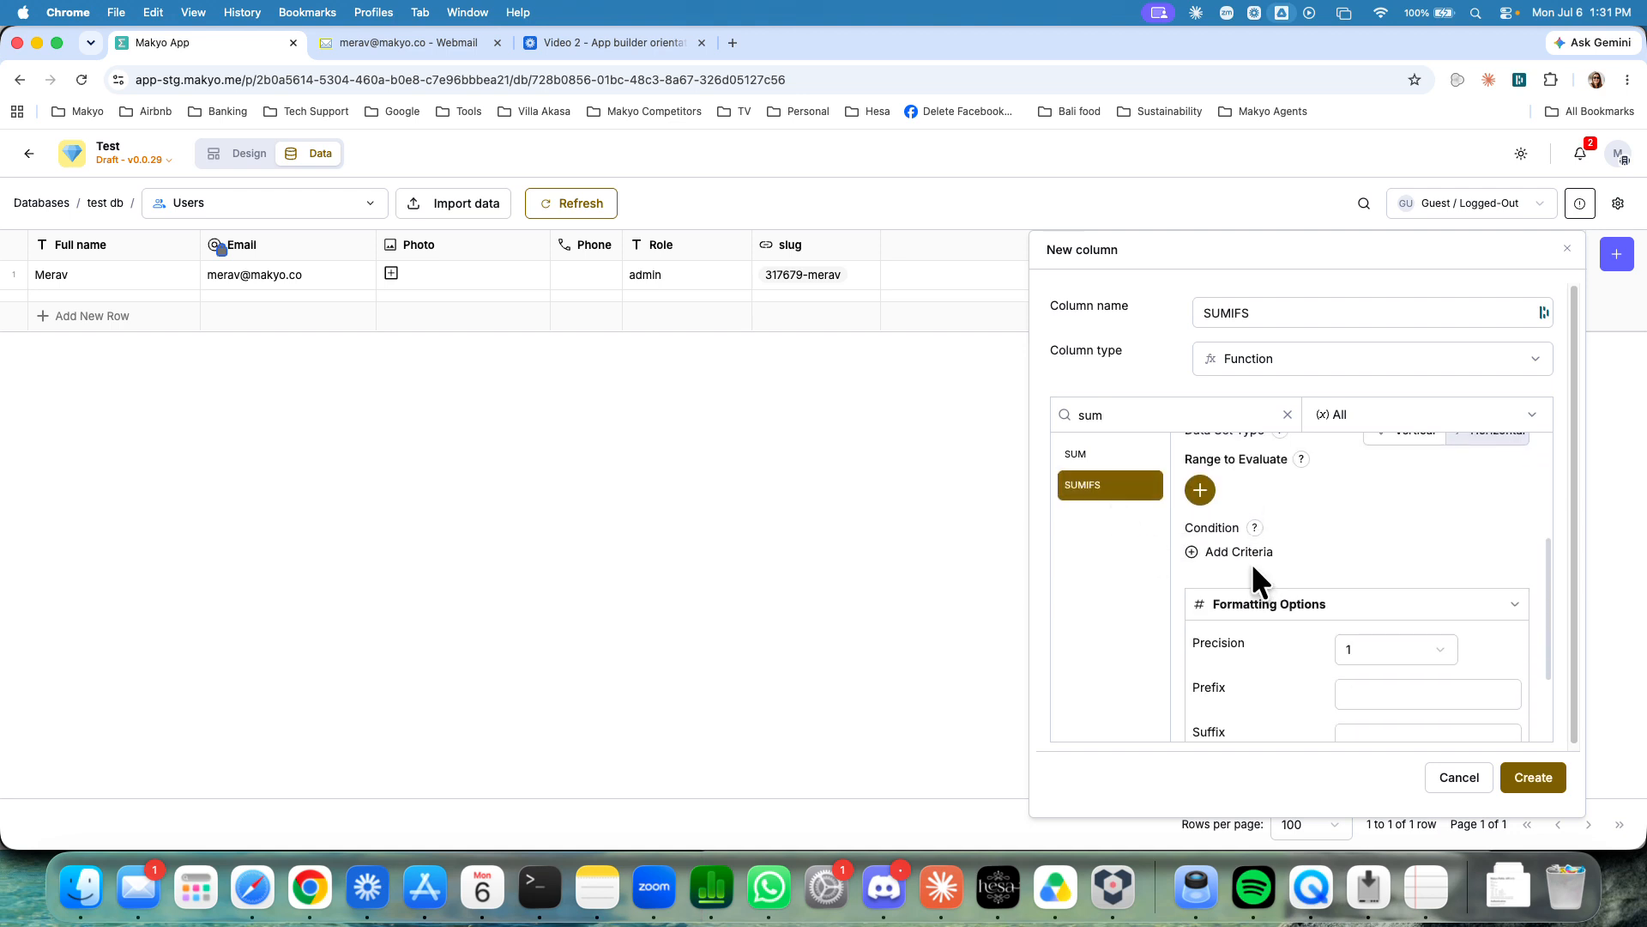
scroll(1252, 560, "up", 2)
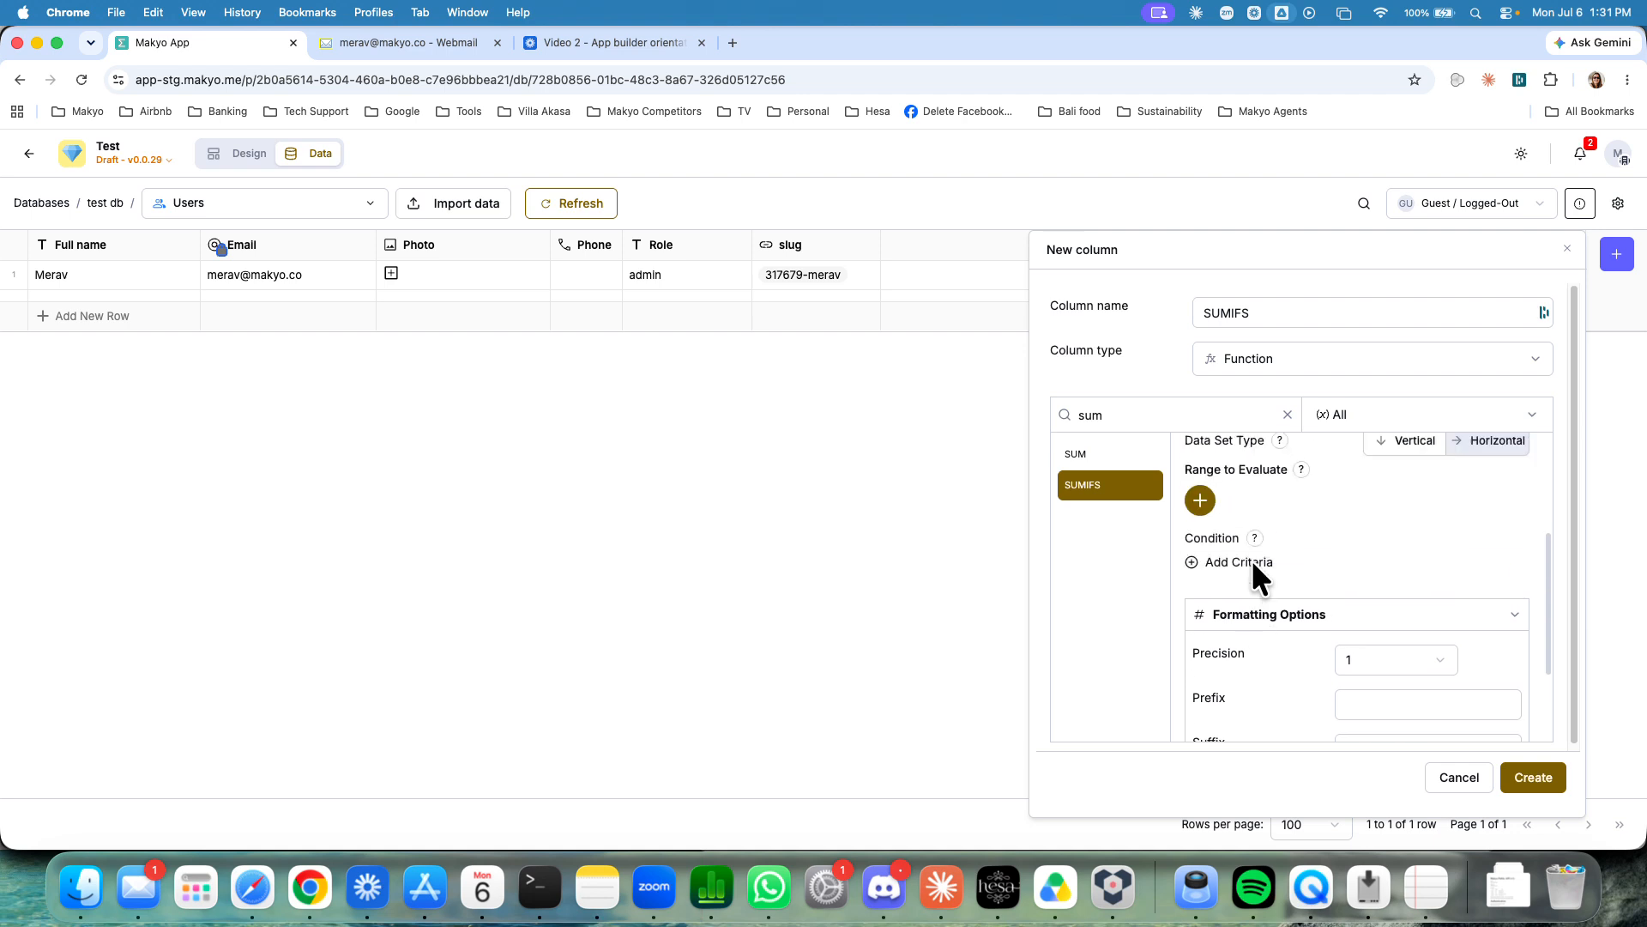
left_click(1124, 452)
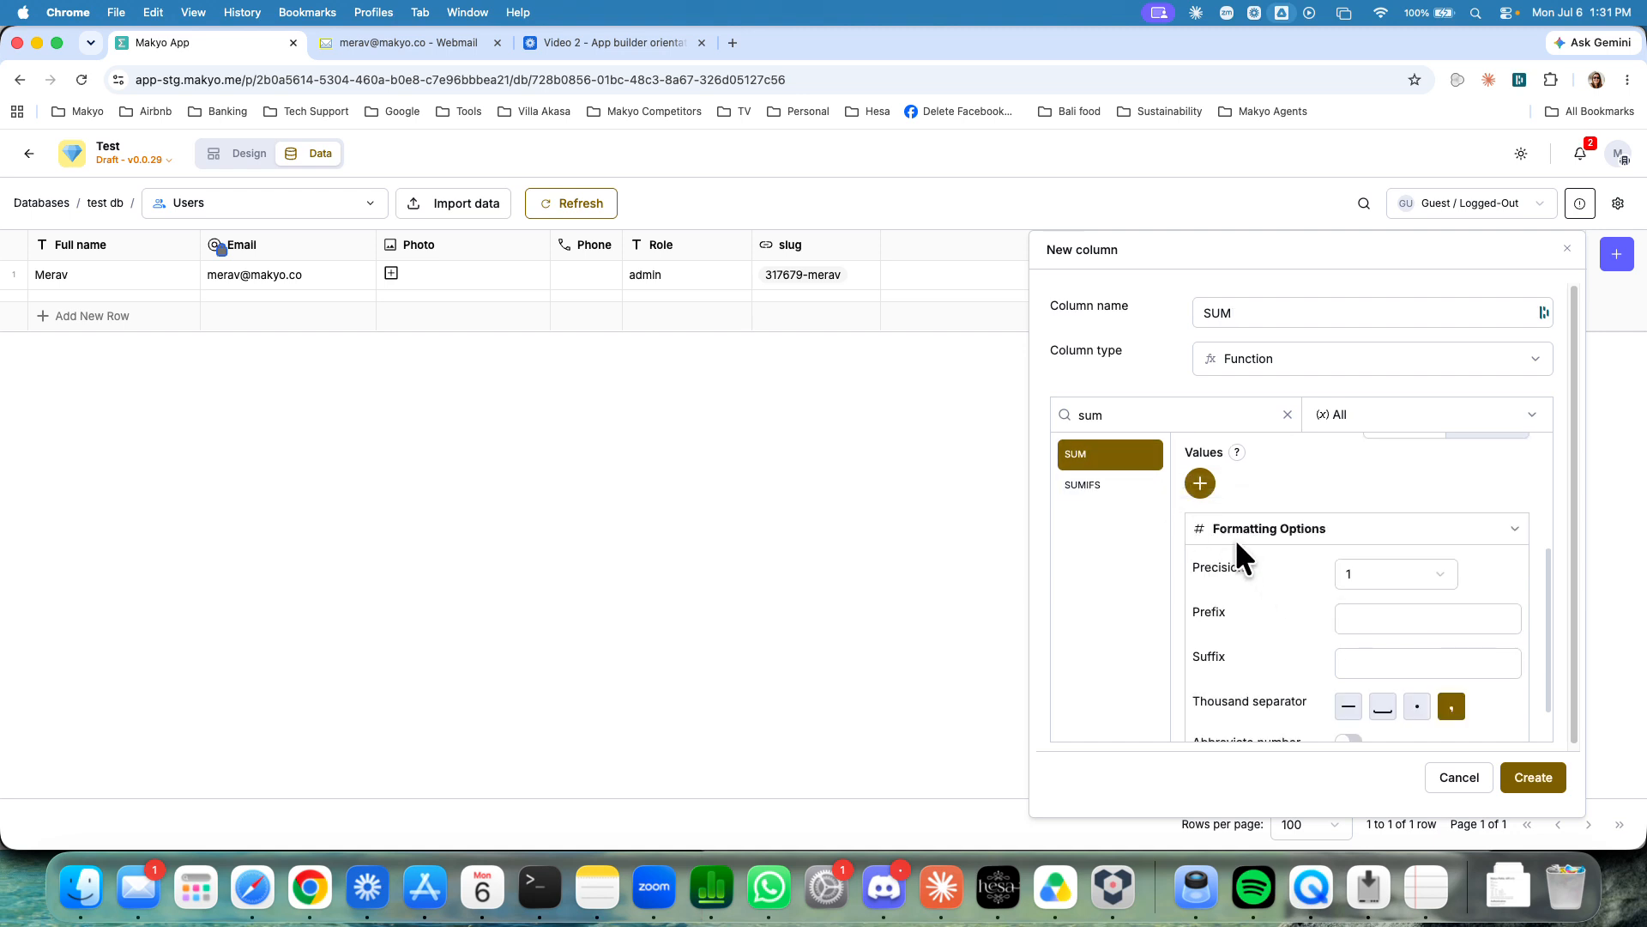
- Search the function list for "if" and review the matching functions
type("if")
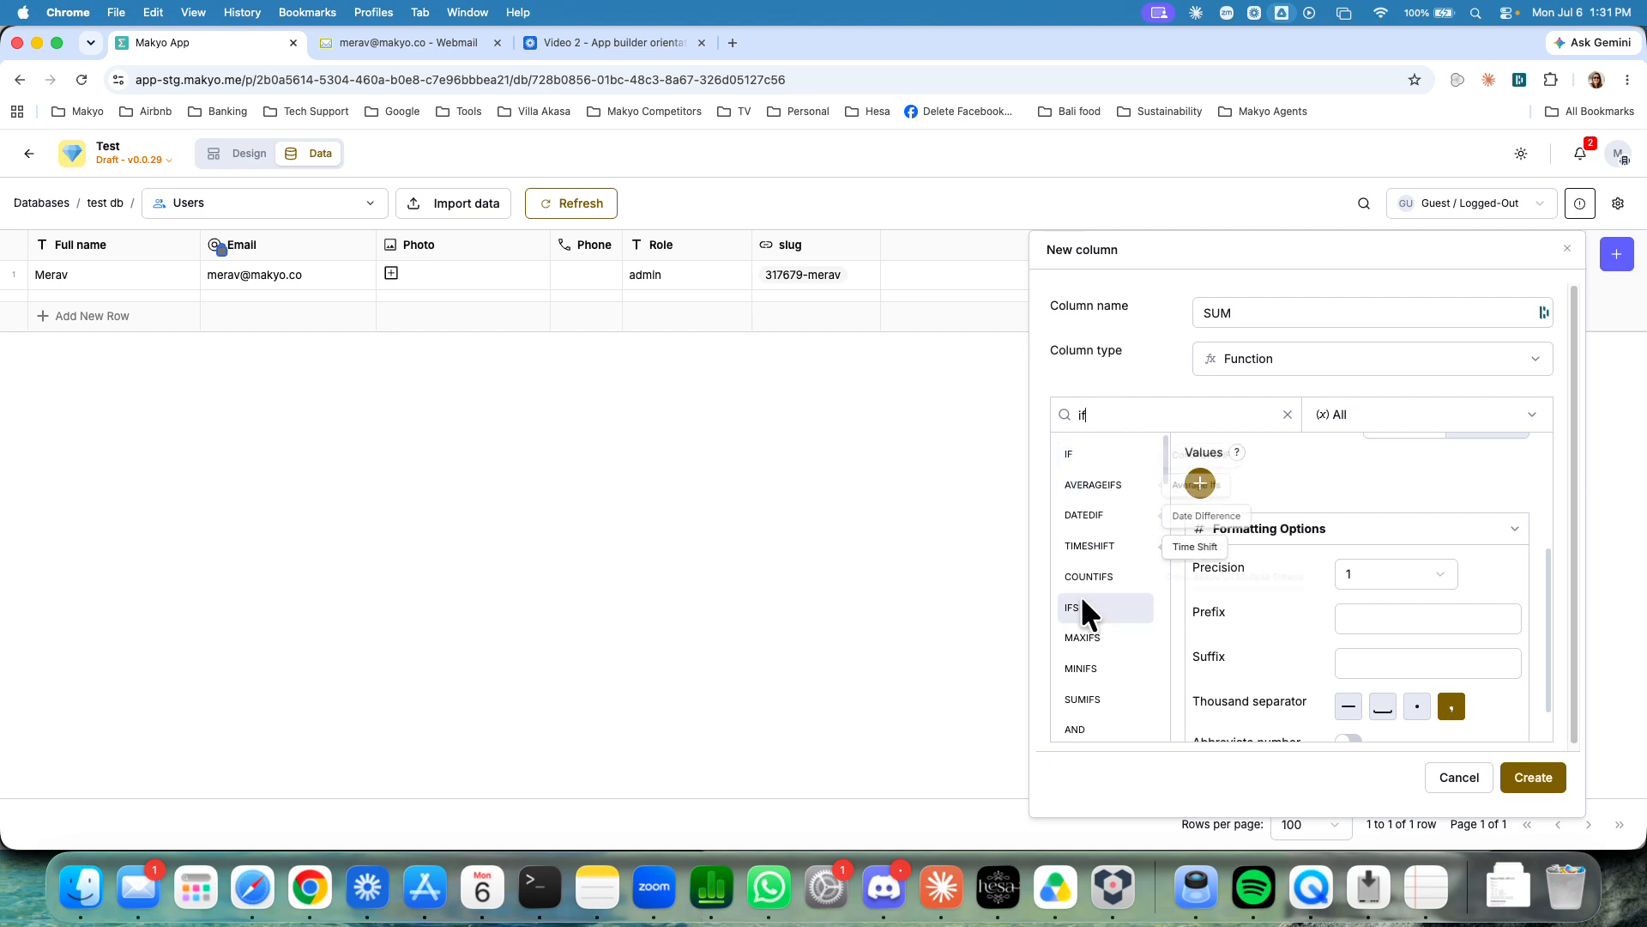
scroll(1252, 553, "down", 1)
scroll(1254, 552, "up", 5)
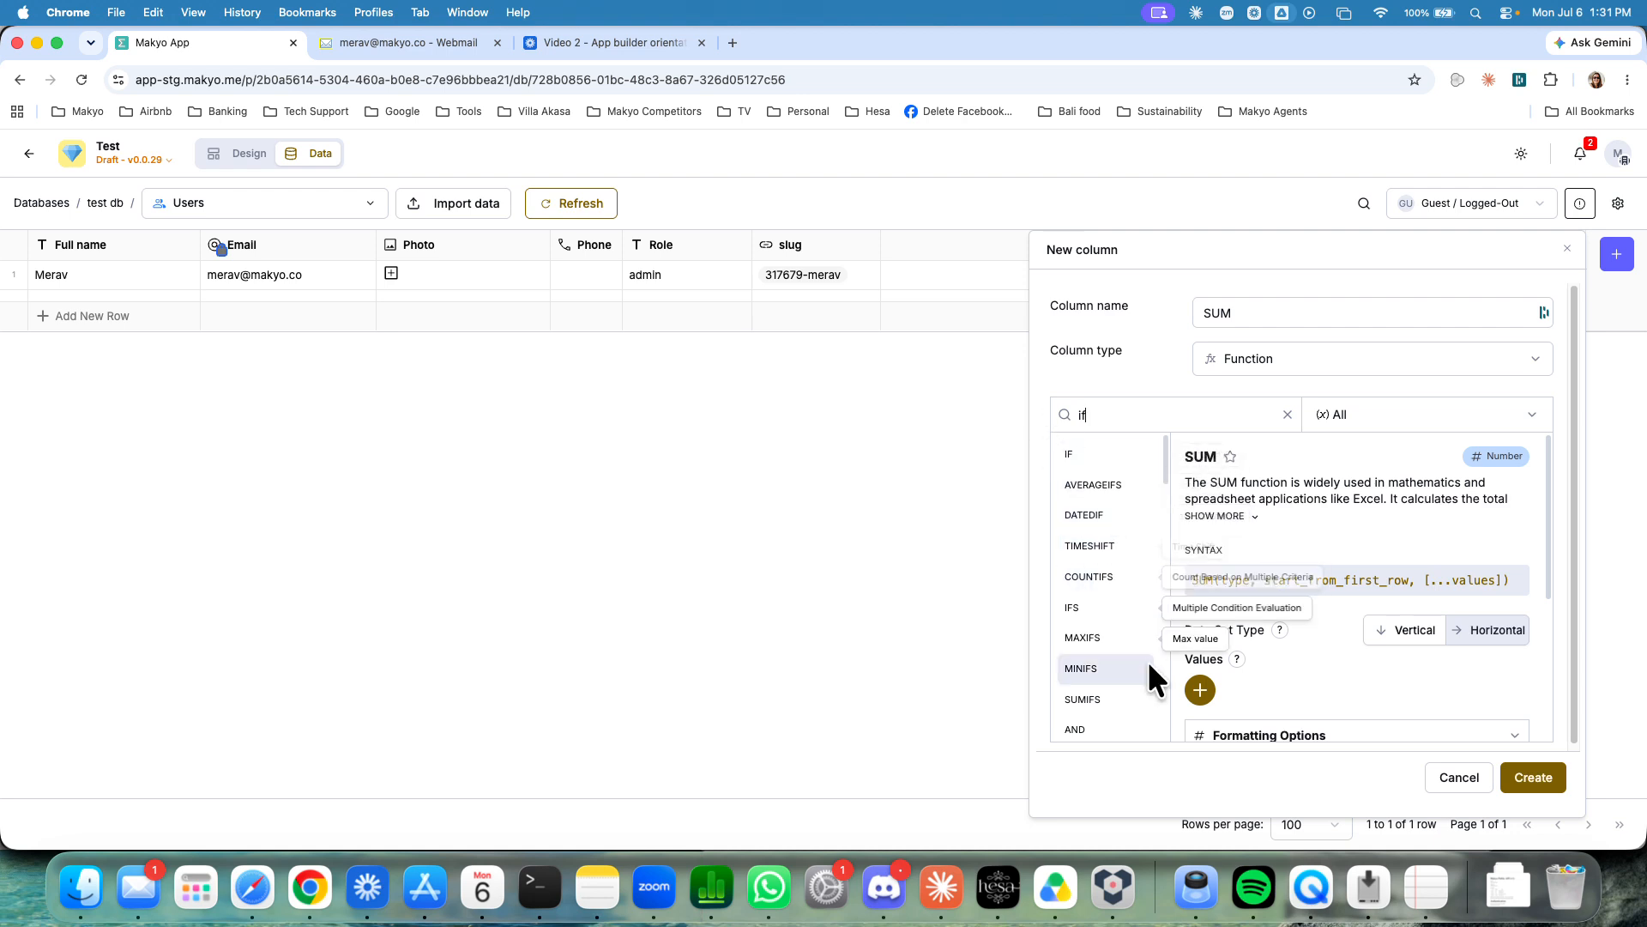
- Filter the functions to the Logical category and clear the search term
left_click(1414, 421)
scroll(1426, 593, "down", 3)
left_click(1418, 528)
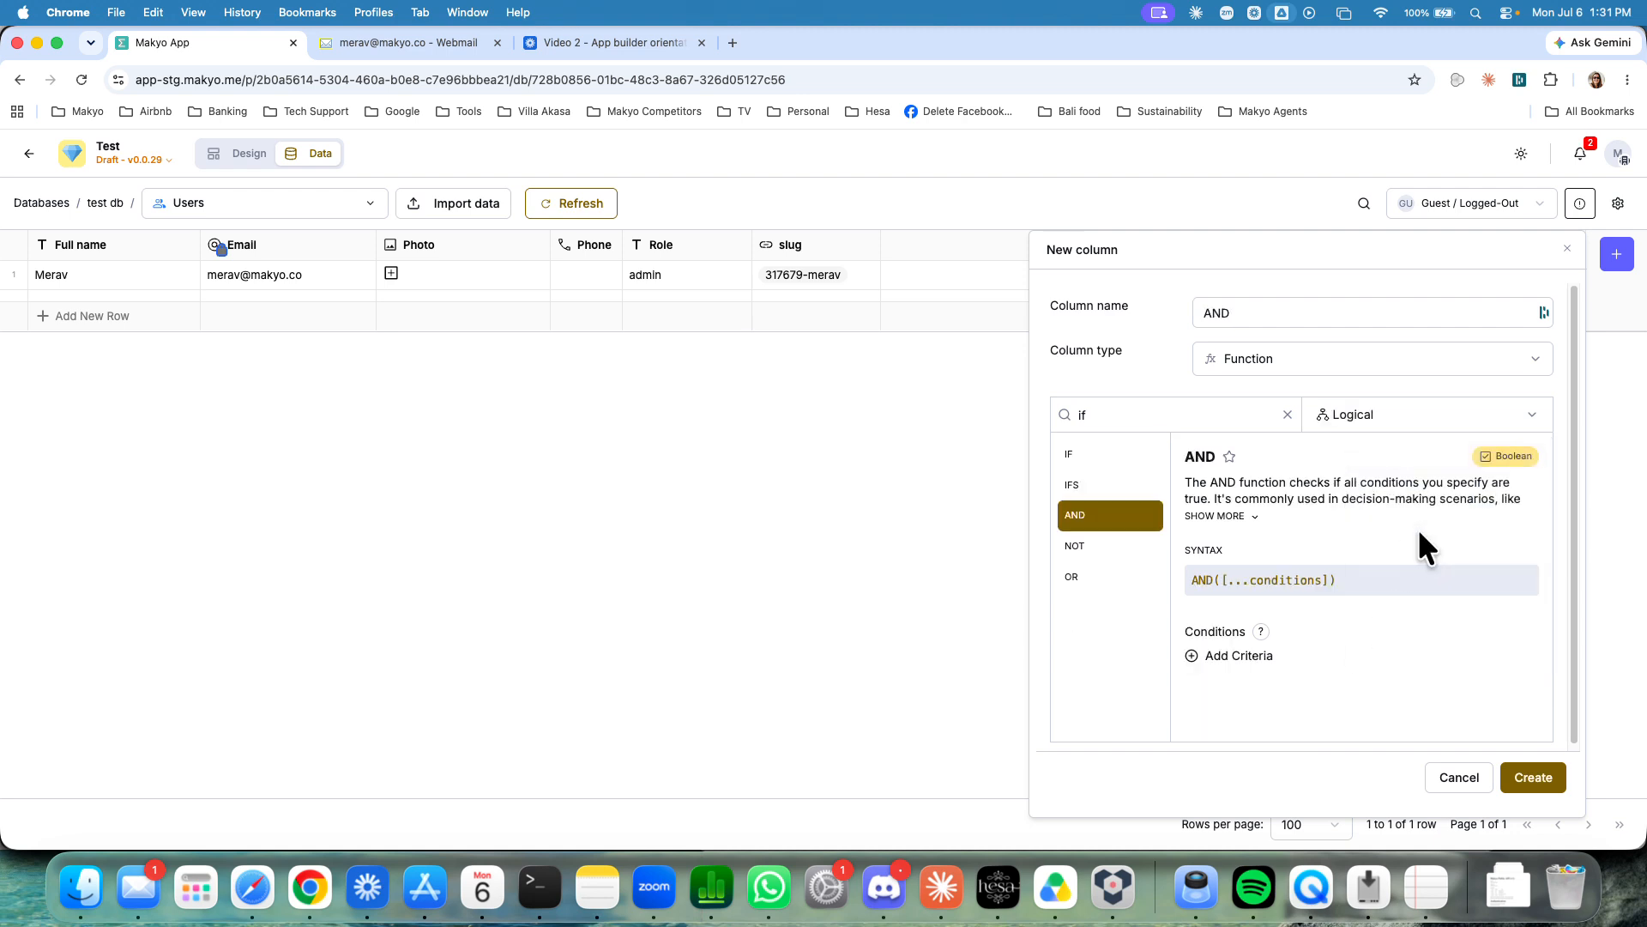
left_click(1287, 414)
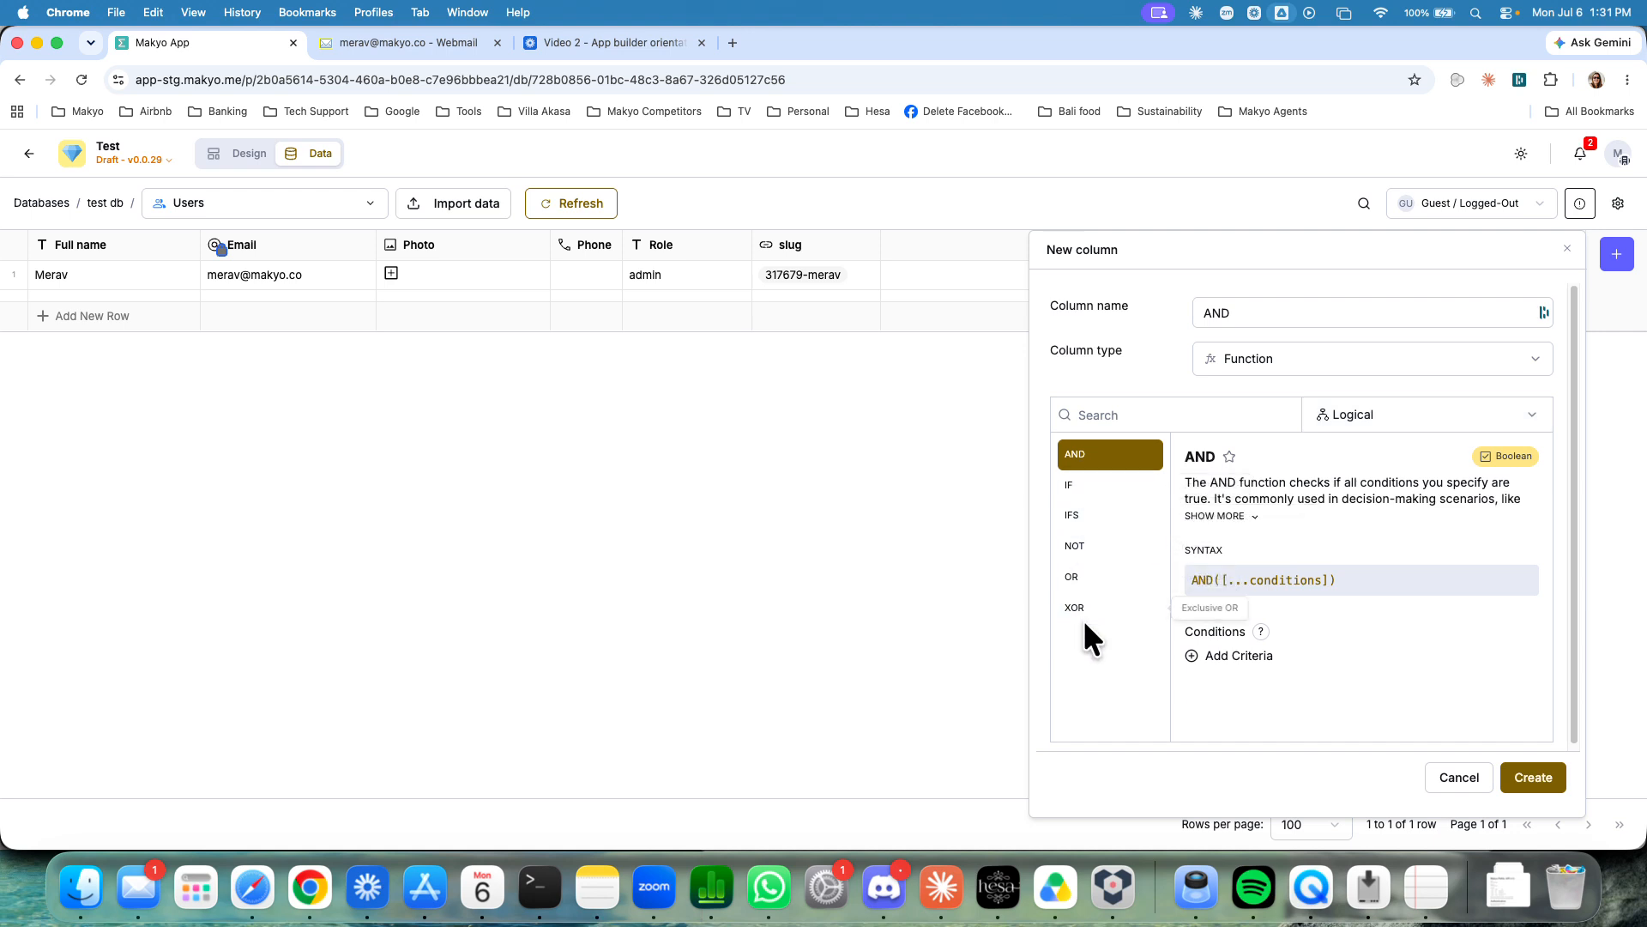
- Look through the function categories and filter the function list to Favorite
left_click(1385, 425)
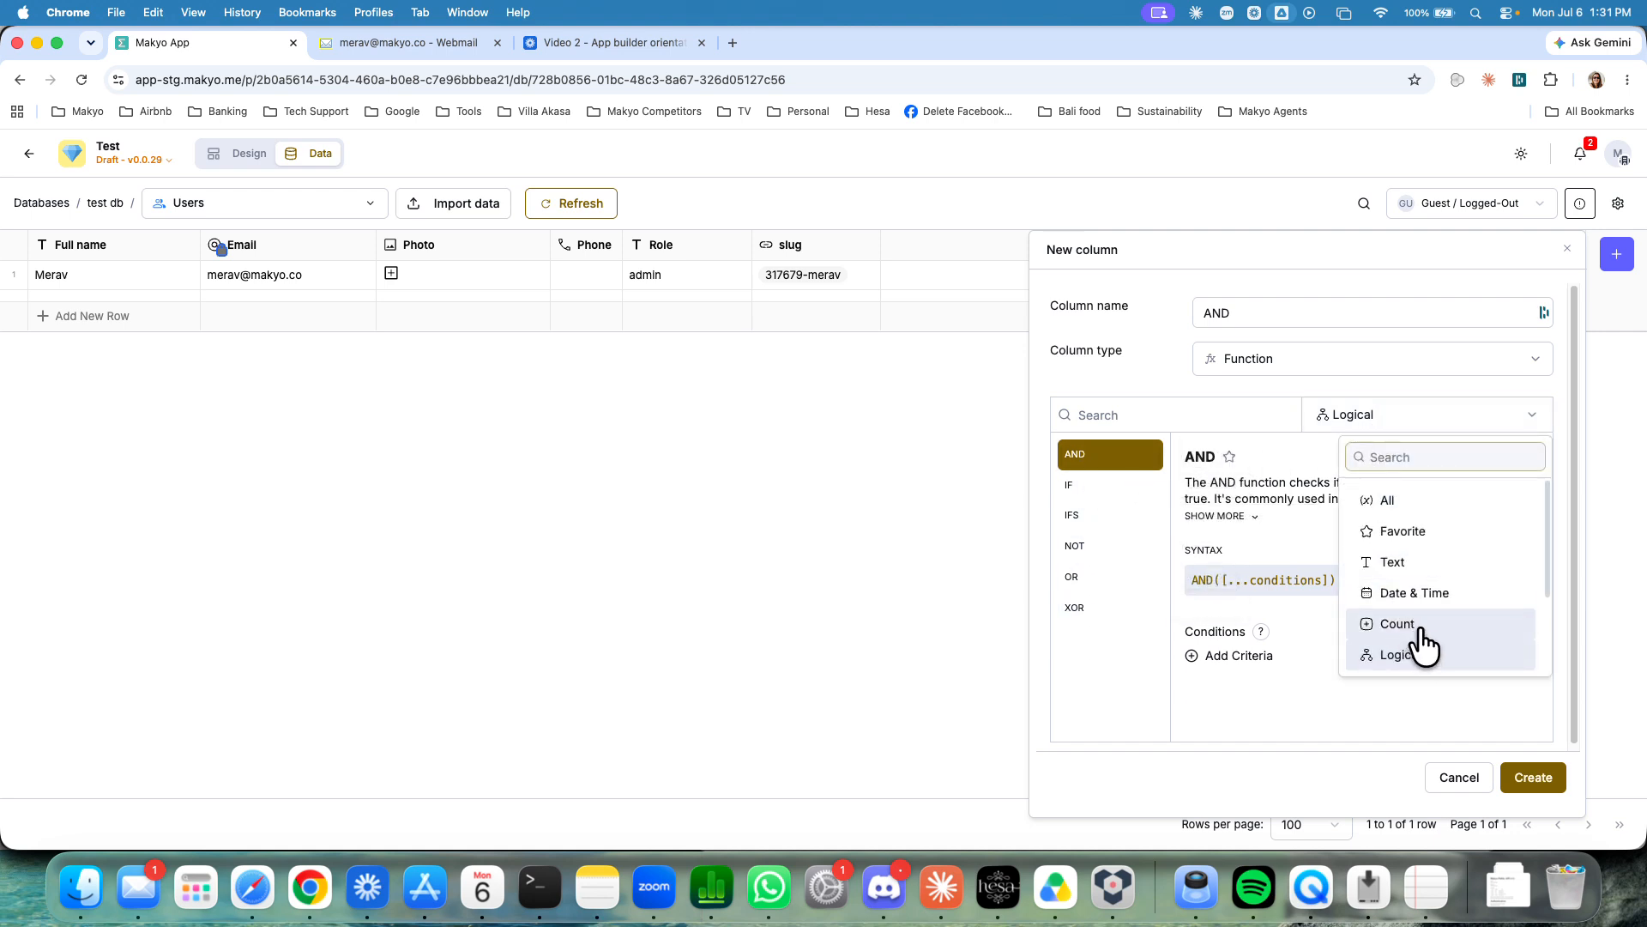
scroll(1459, 627, "down", 3)
scroll(1417, 605, "up", 3)
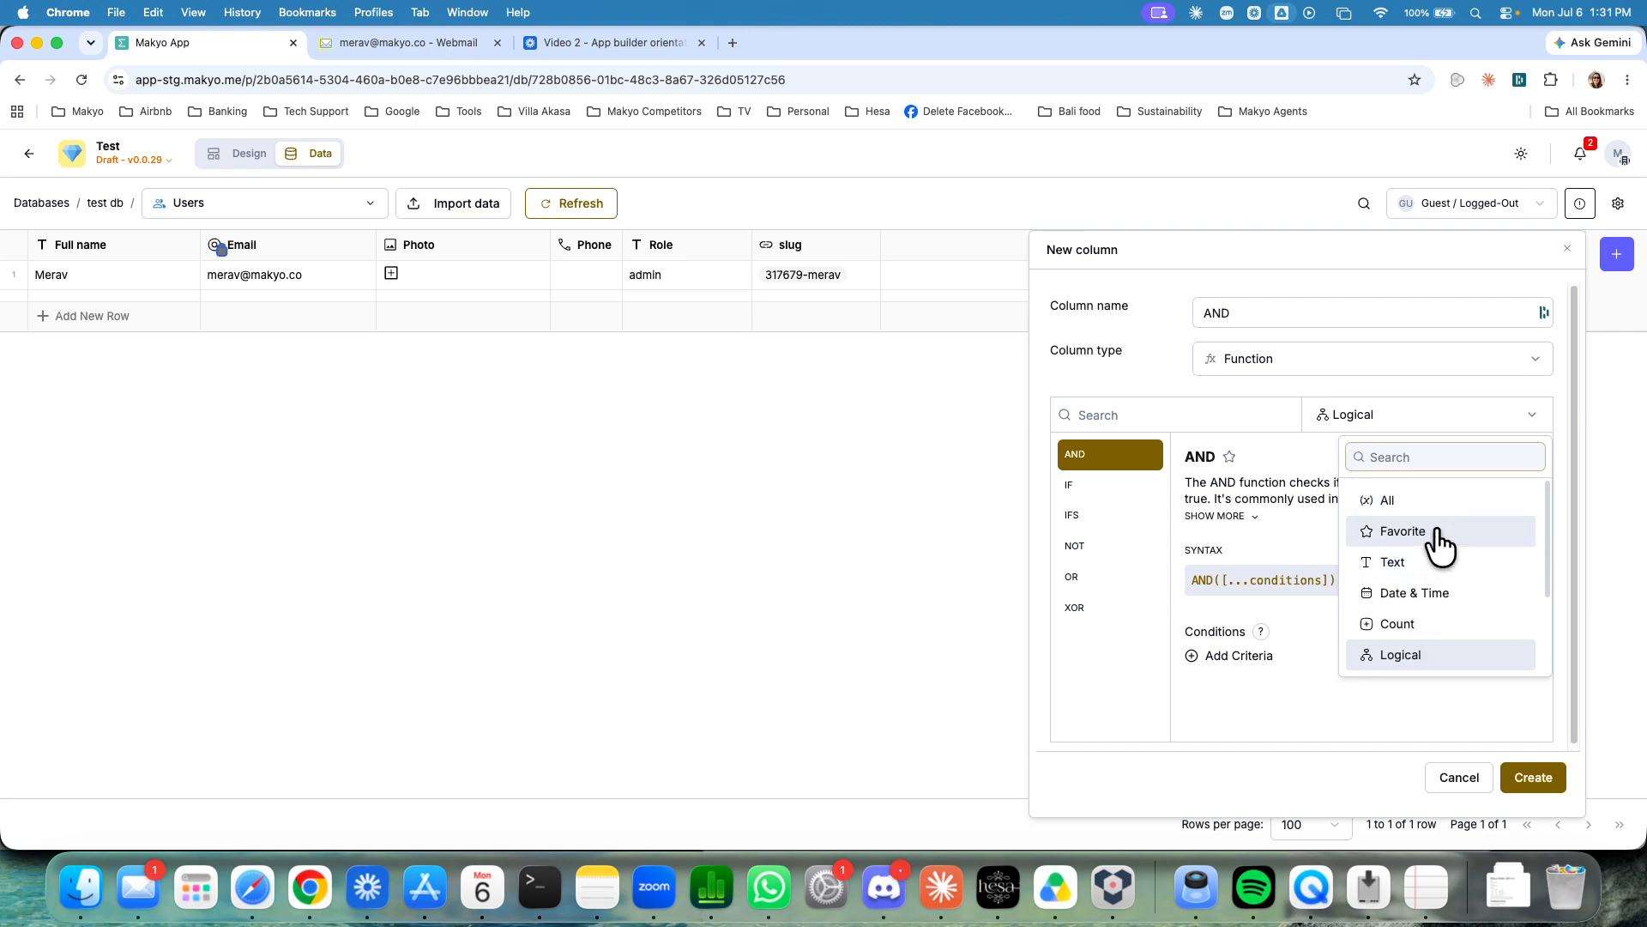
left_click(1414, 532)
left_click(1229, 456)
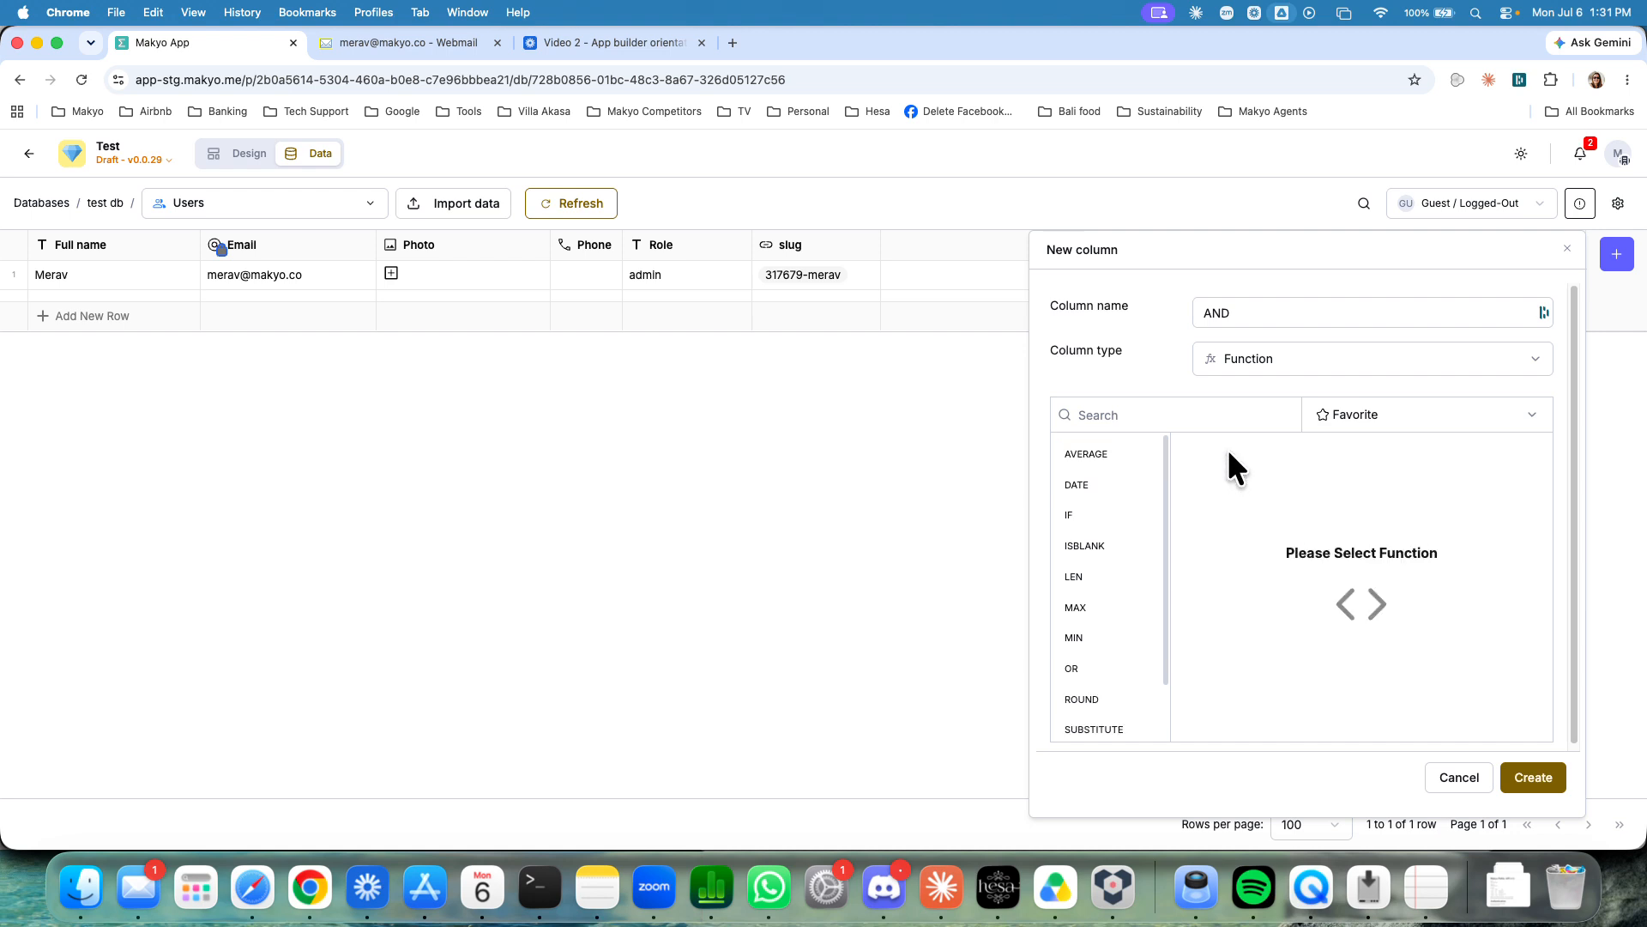
- Filter the function list to the Text Assembly subcategory of Text
left_click(1344, 432)
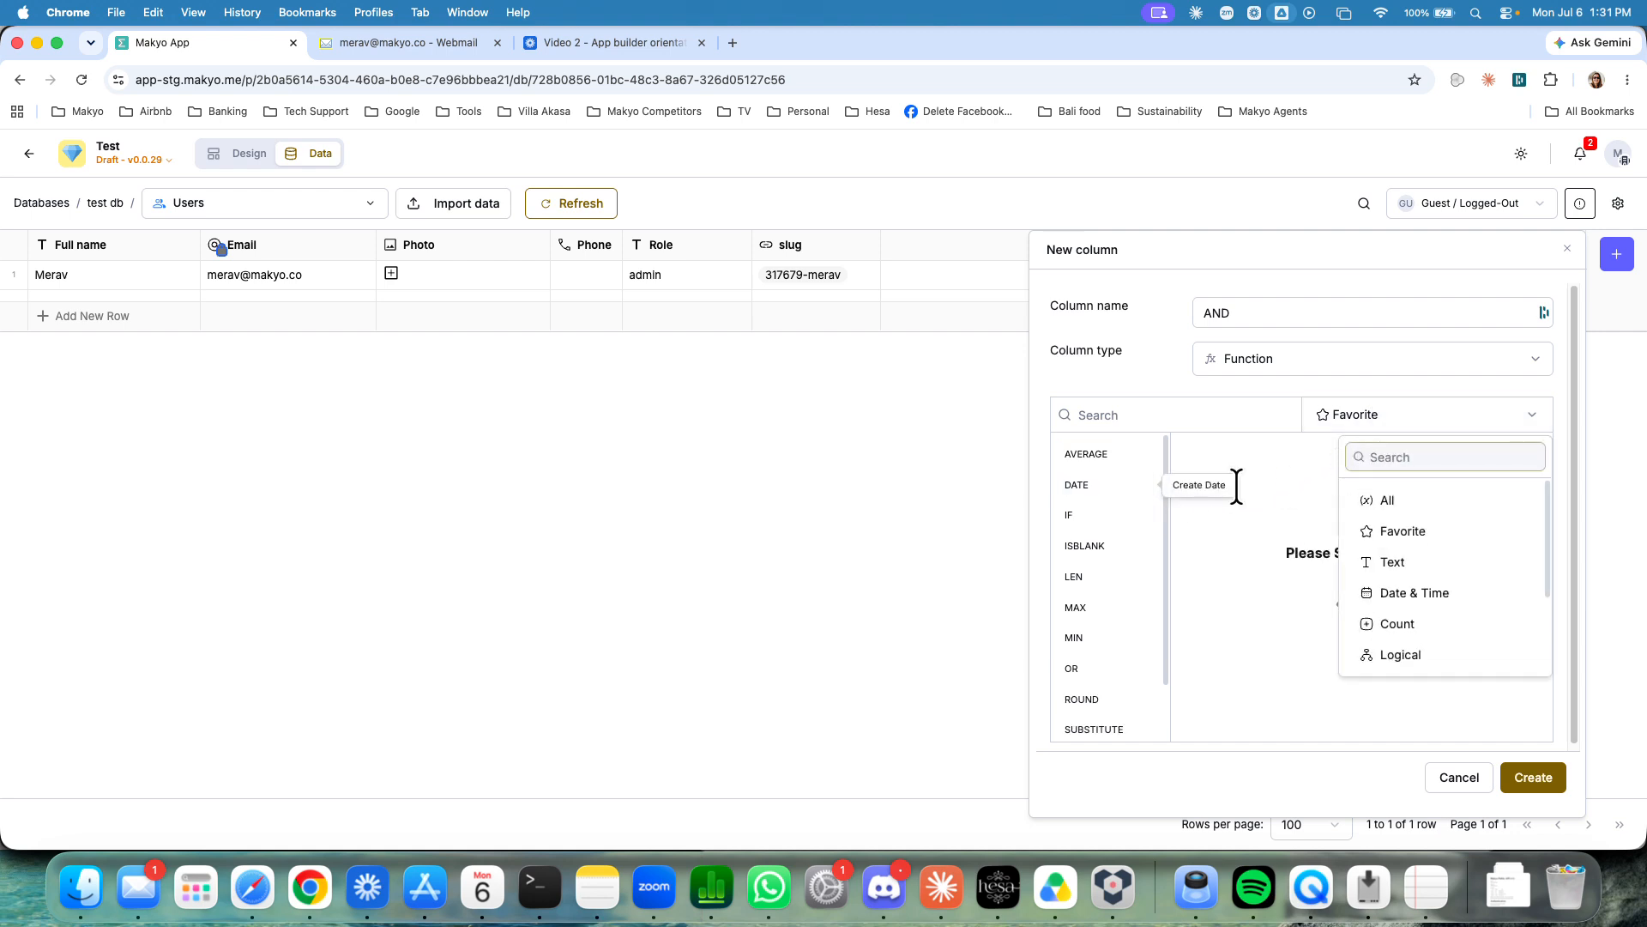
left_click(1414, 562)
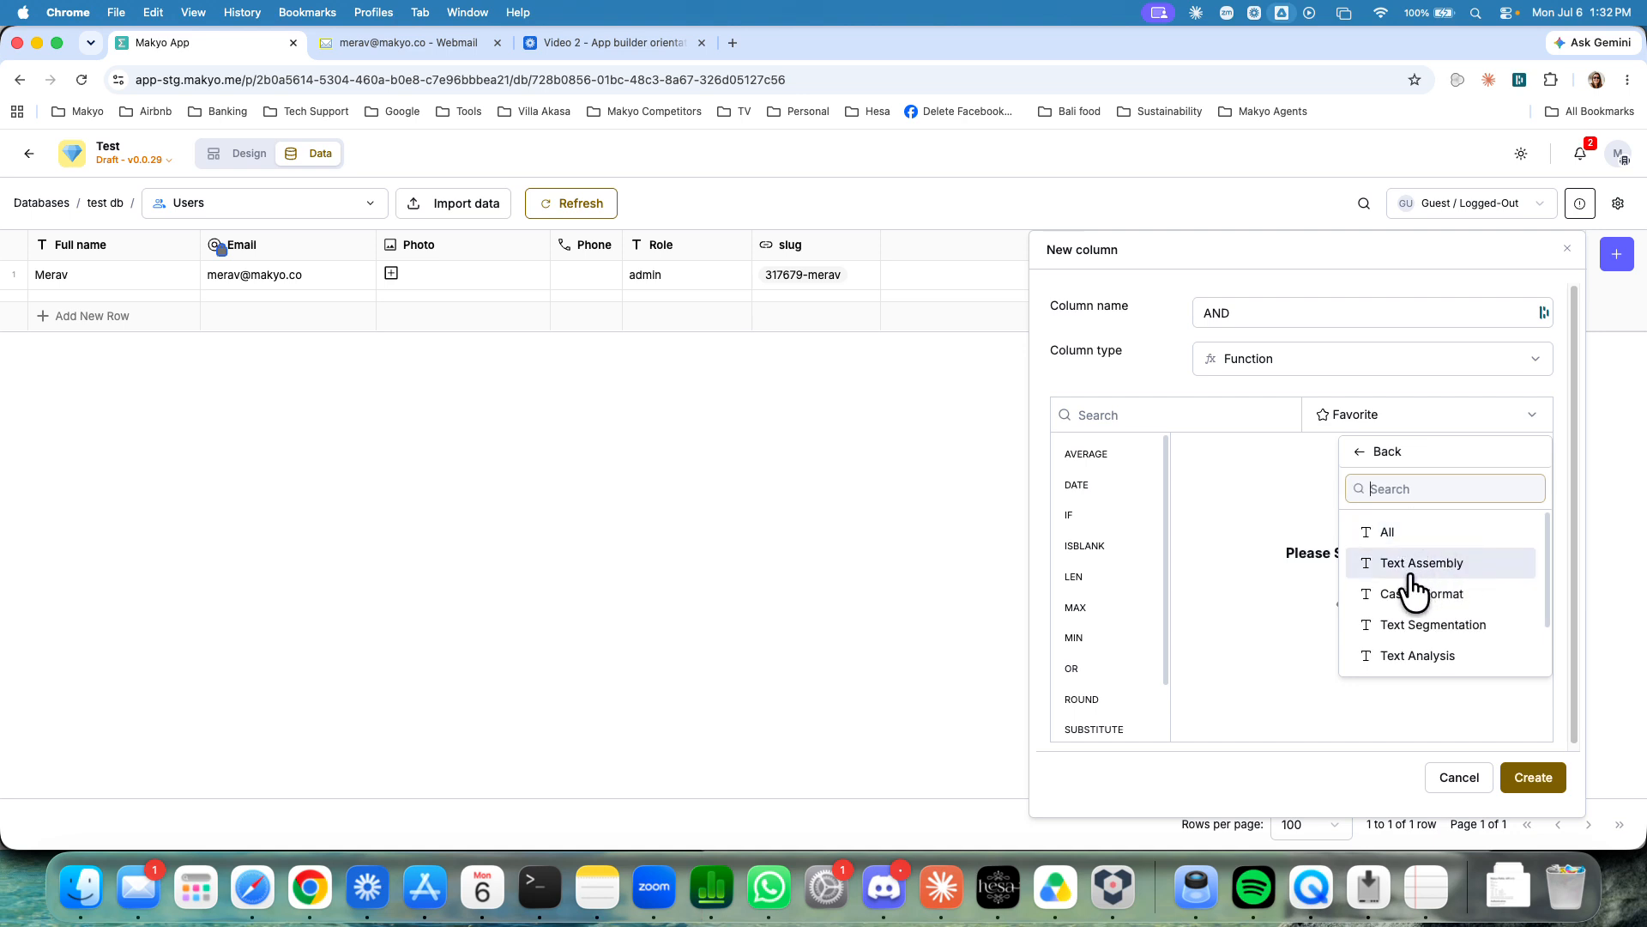
left_click(1431, 563)
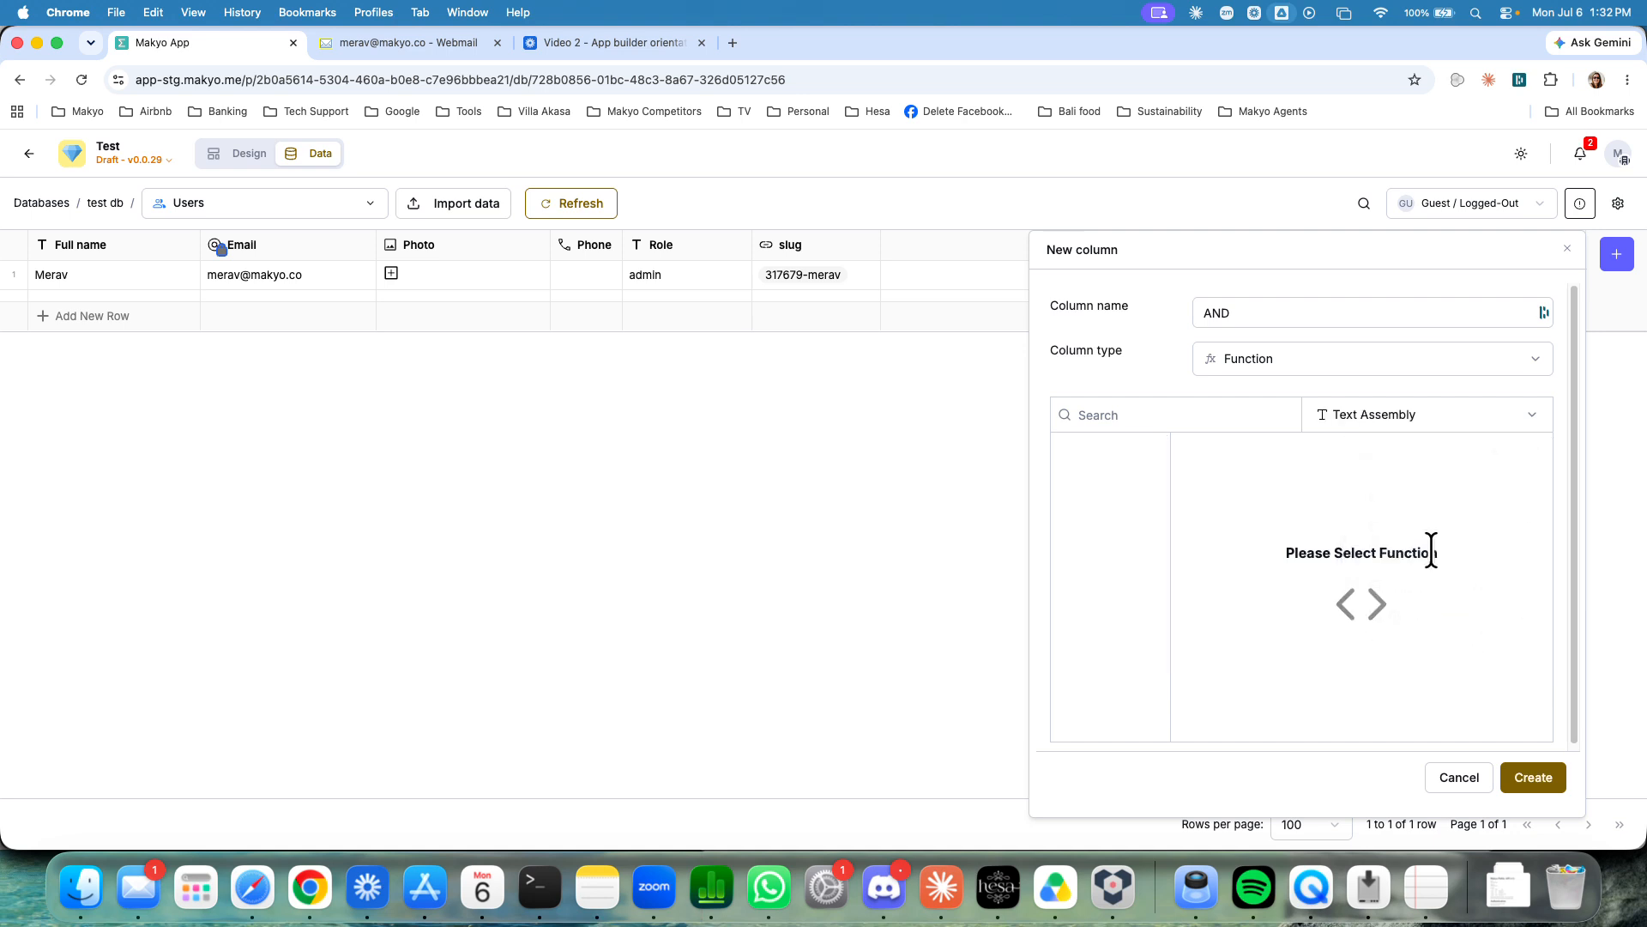
- Review the Text subcategories and switch the function filter to the Count category
left_click(1450, 422)
scroll(1441, 631, "down", 2)
scroll(1459, 583, "up", 3)
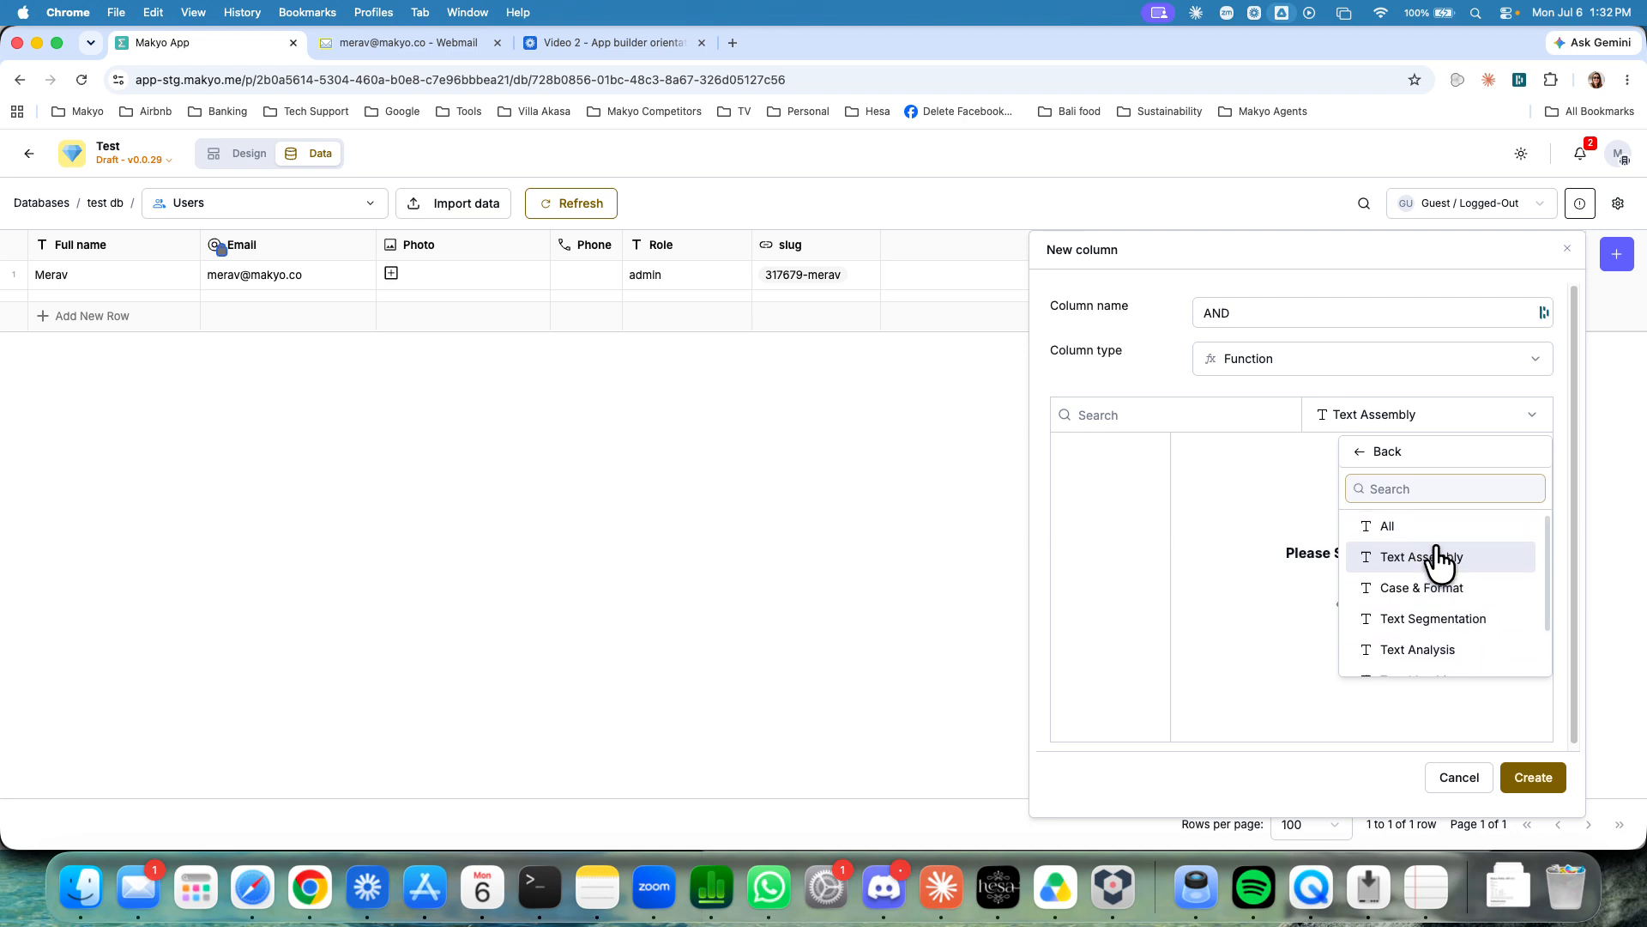
left_click(1364, 452)
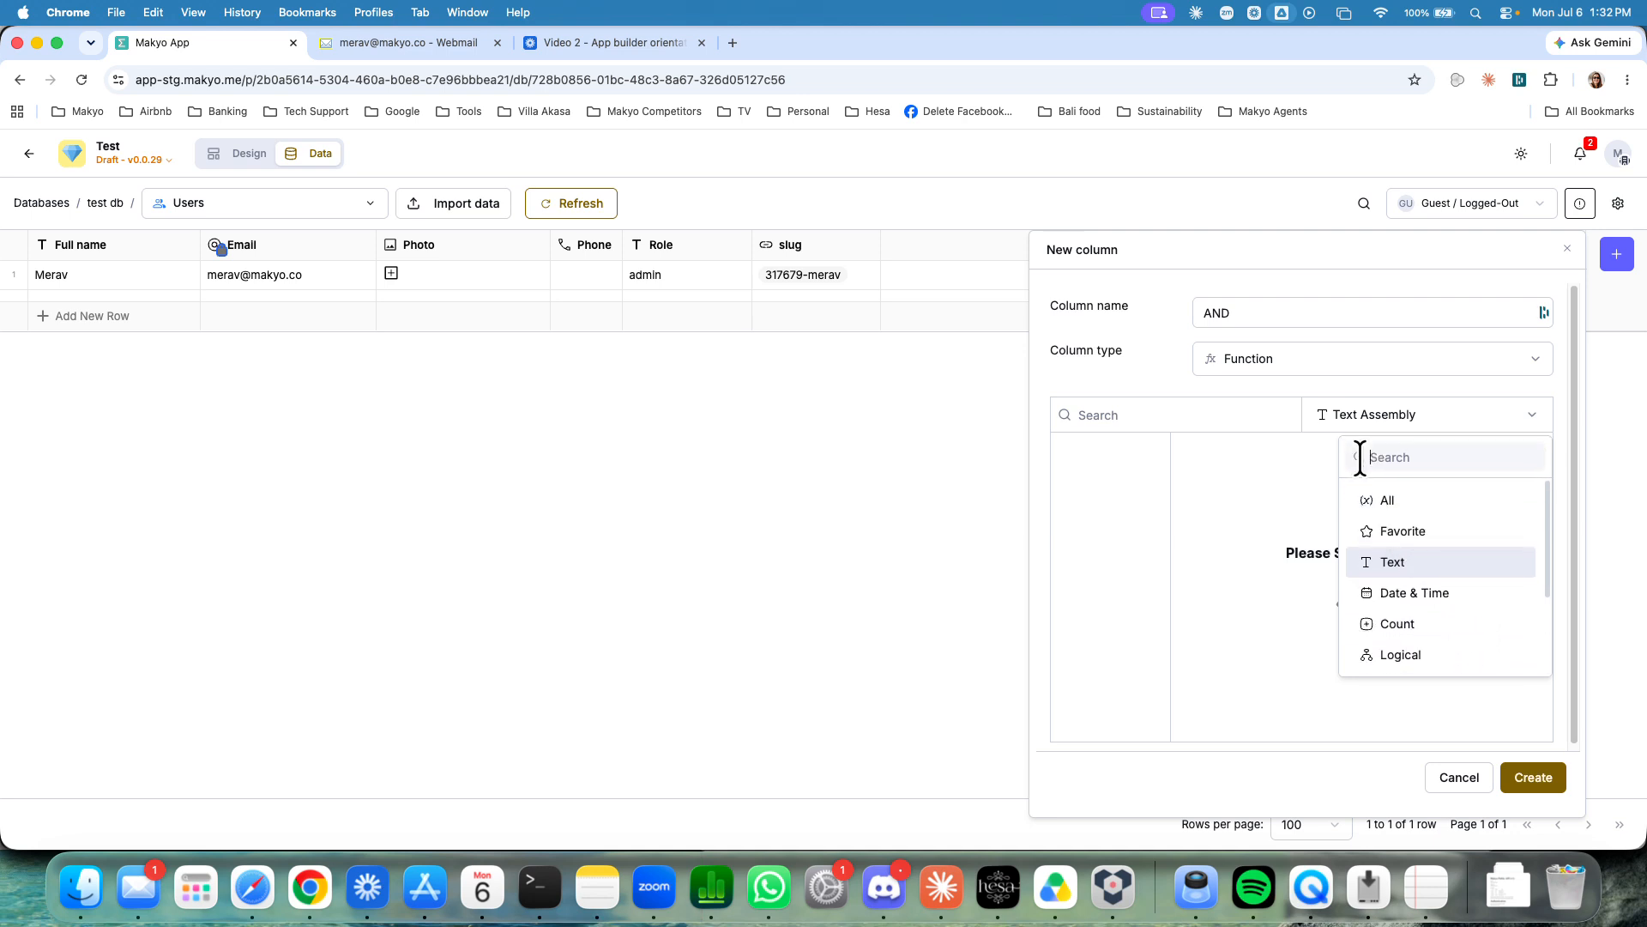
left_click(1422, 625)
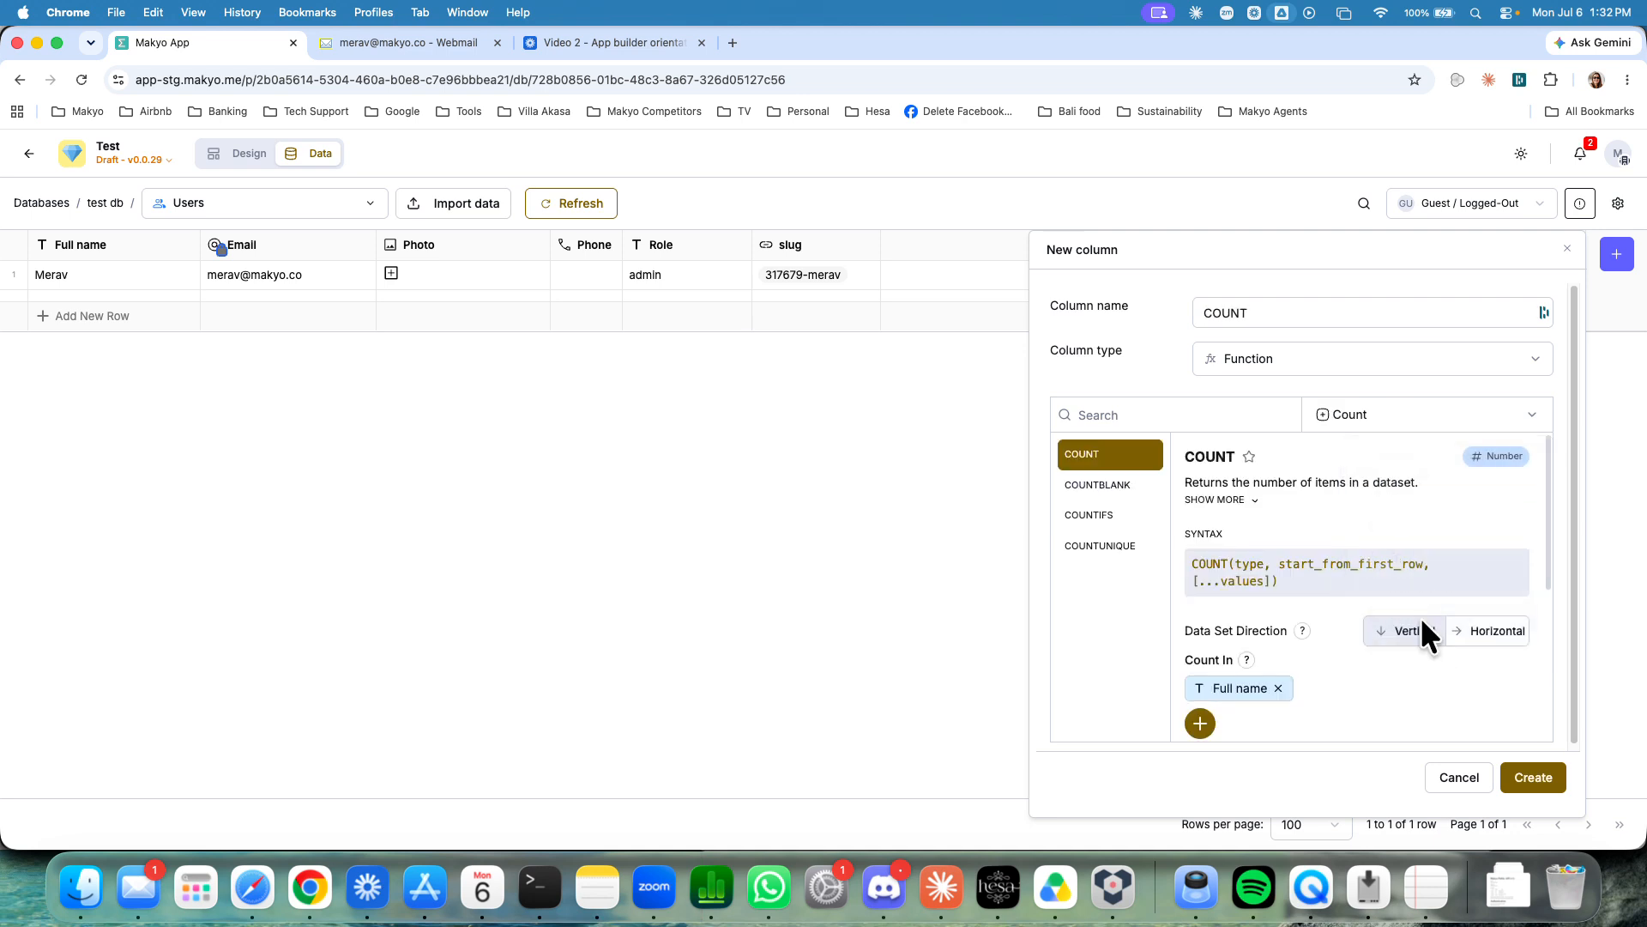
- Go through the COUNTBLANK and COUNTIFS functions, select COUNTUNIQUE and examine its description and settings
left_click(1116, 484)
left_click(1118, 523)
left_click(1117, 547)
scroll(1287, 529, "down", 5)
scroll(1285, 527, "up", 5)
left_click_drag(1186, 481, 1287, 600)
left_click(1279, 496)
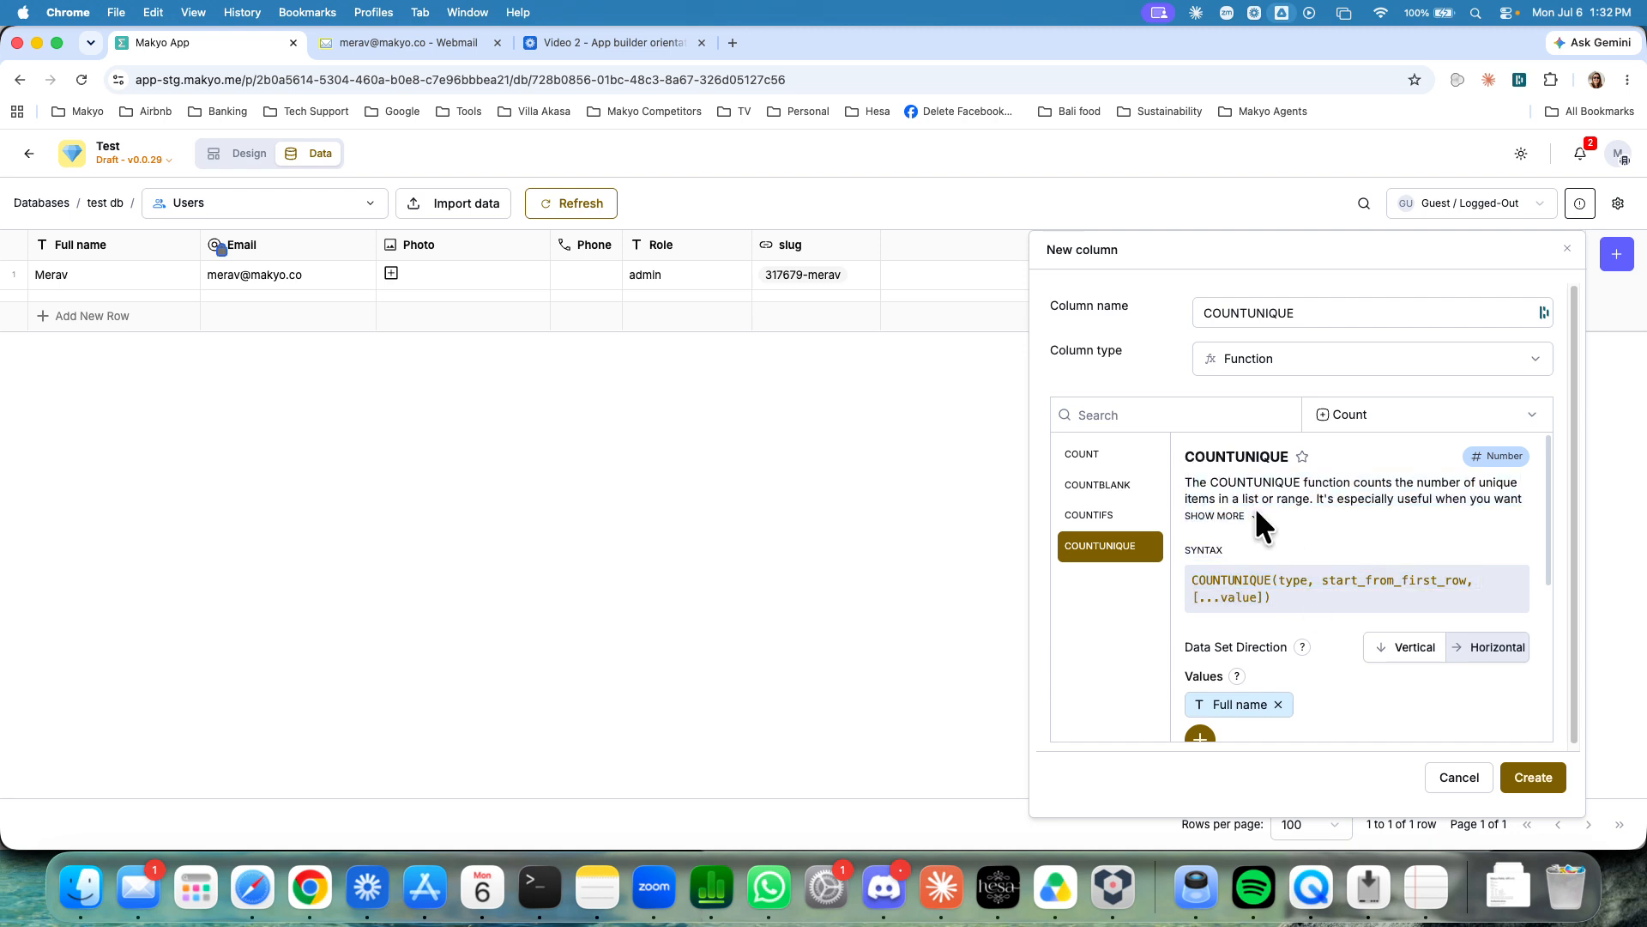
- Expand the full COUNTUNIQUE description and review its syntax and options
left_click(1255, 515)
left_click_drag(1186, 482, 1420, 552)
scroll(1227, 540, "down", 2)
triple_click(1227, 539)
scroll(1287, 532, "down", 3)
scroll(1268, 522, "up", 2)
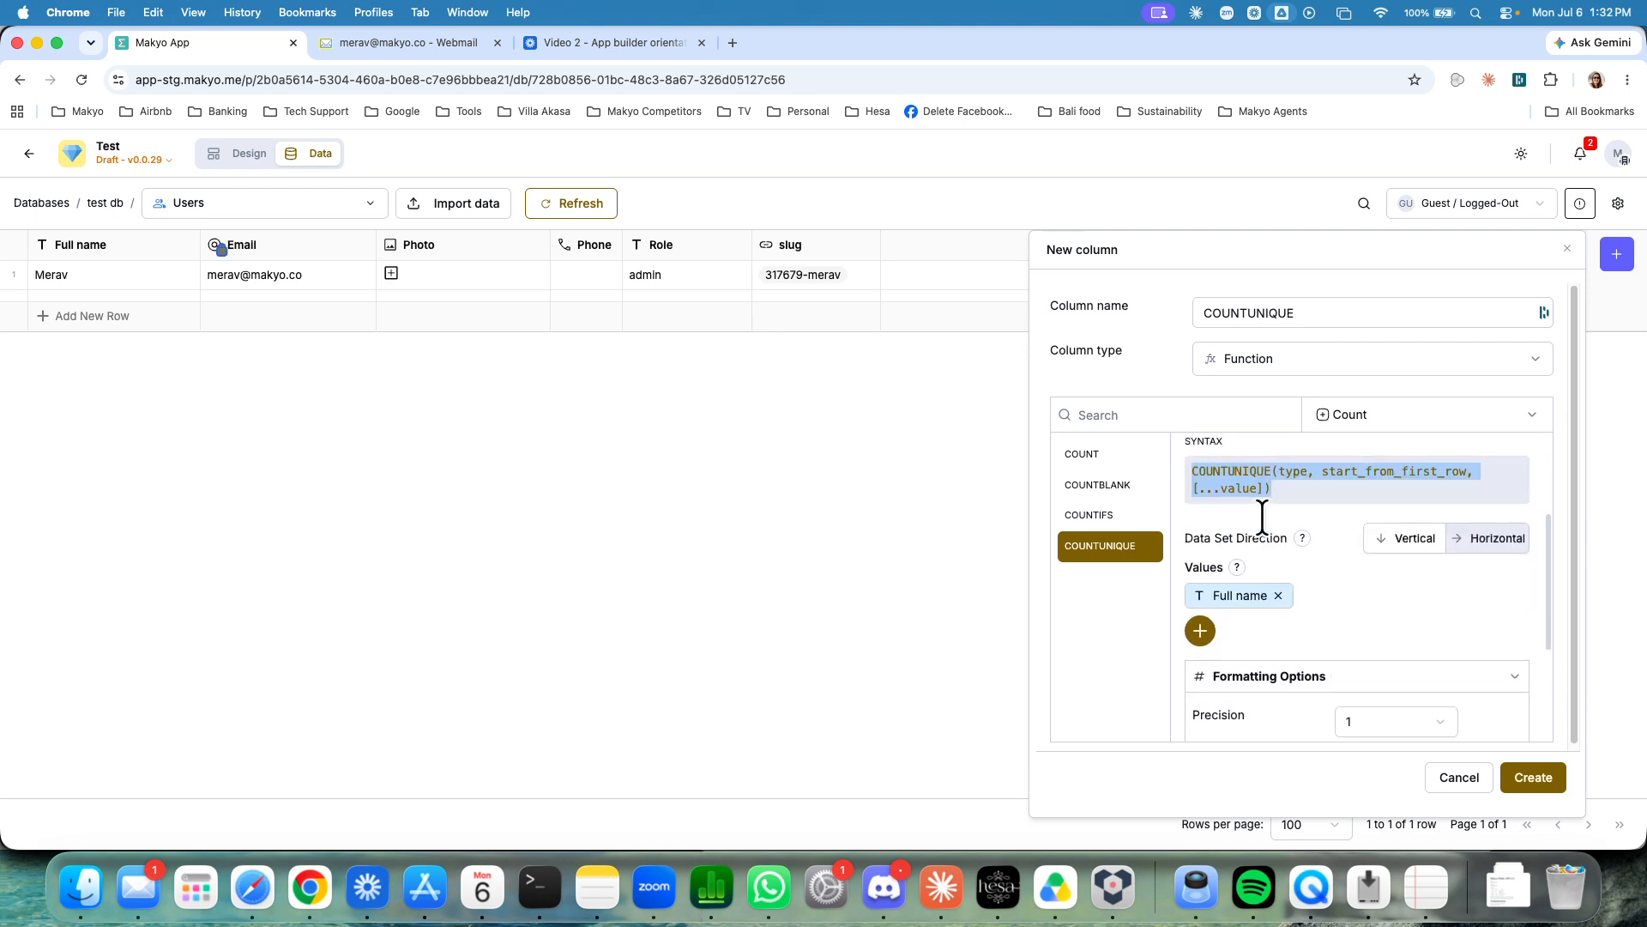
- Switch COUNTUNIQUE's data set direction to Vertical and back to Horizontal
scroll(1253, 518, "down", 1)
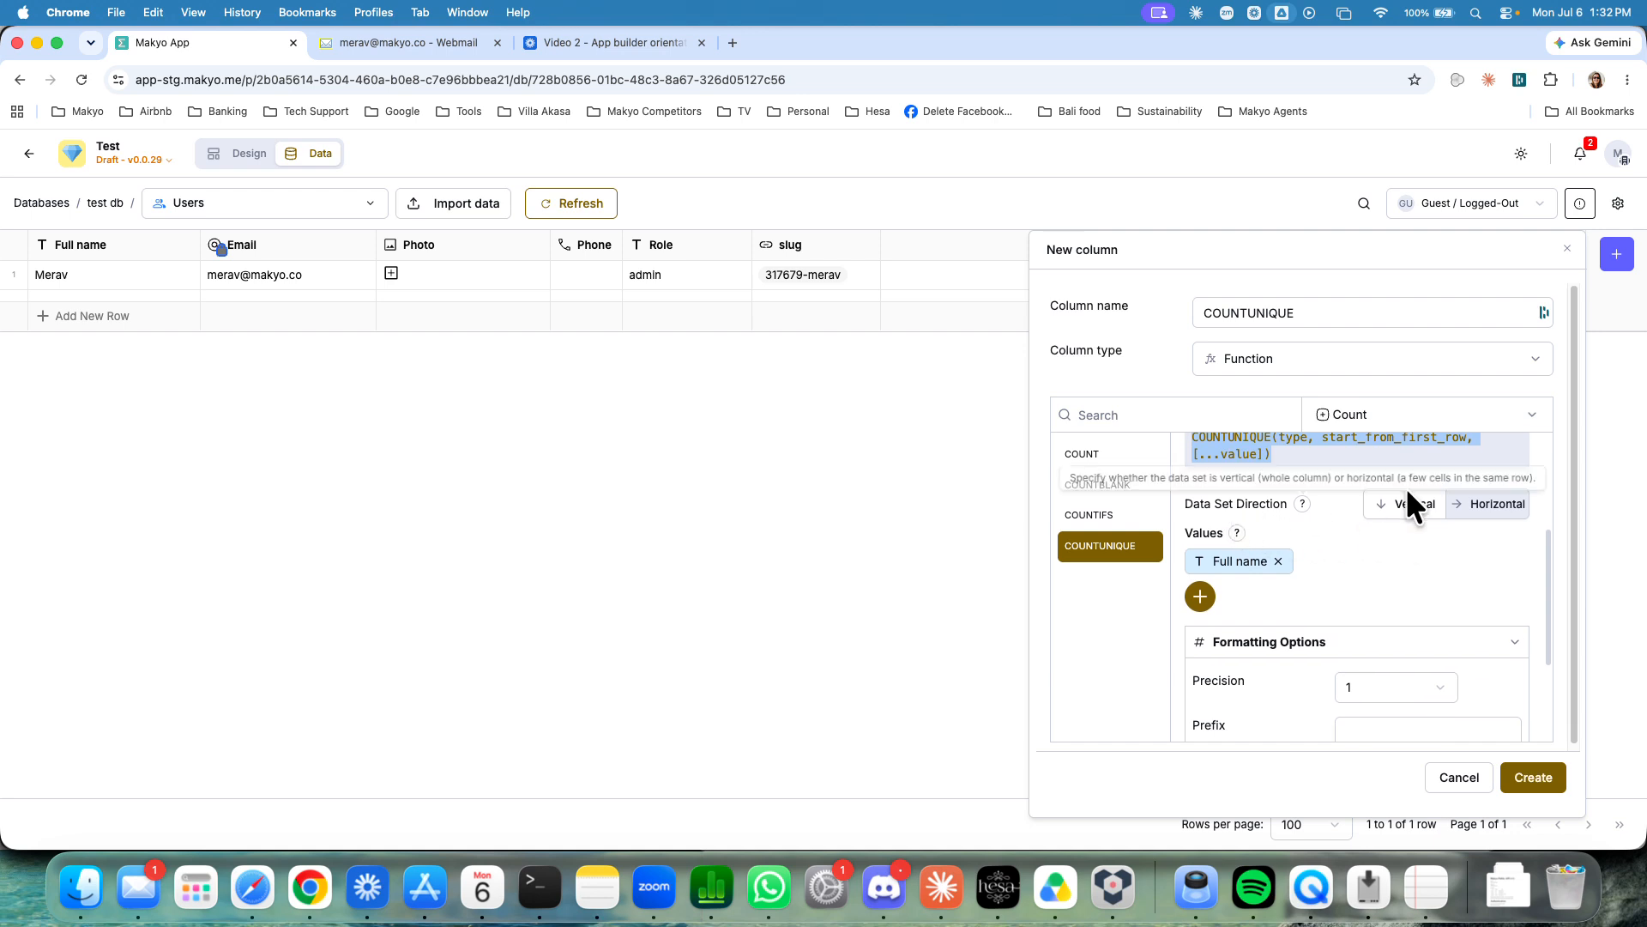
scroll(1390, 515, "down", 1)
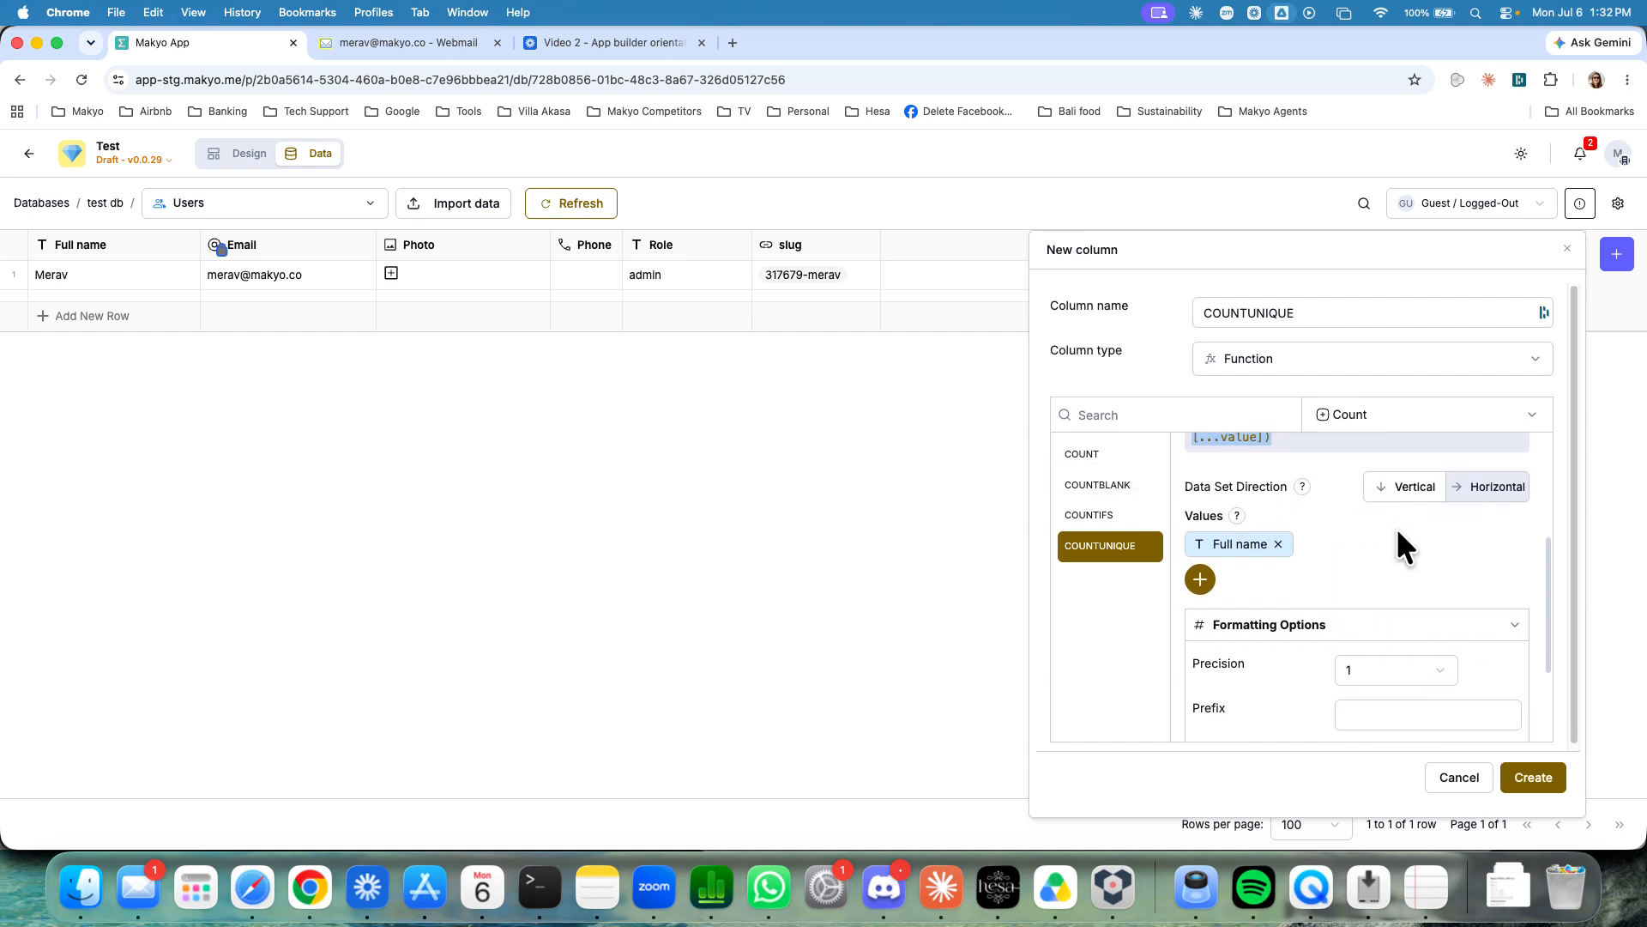
left_click(1397, 482)
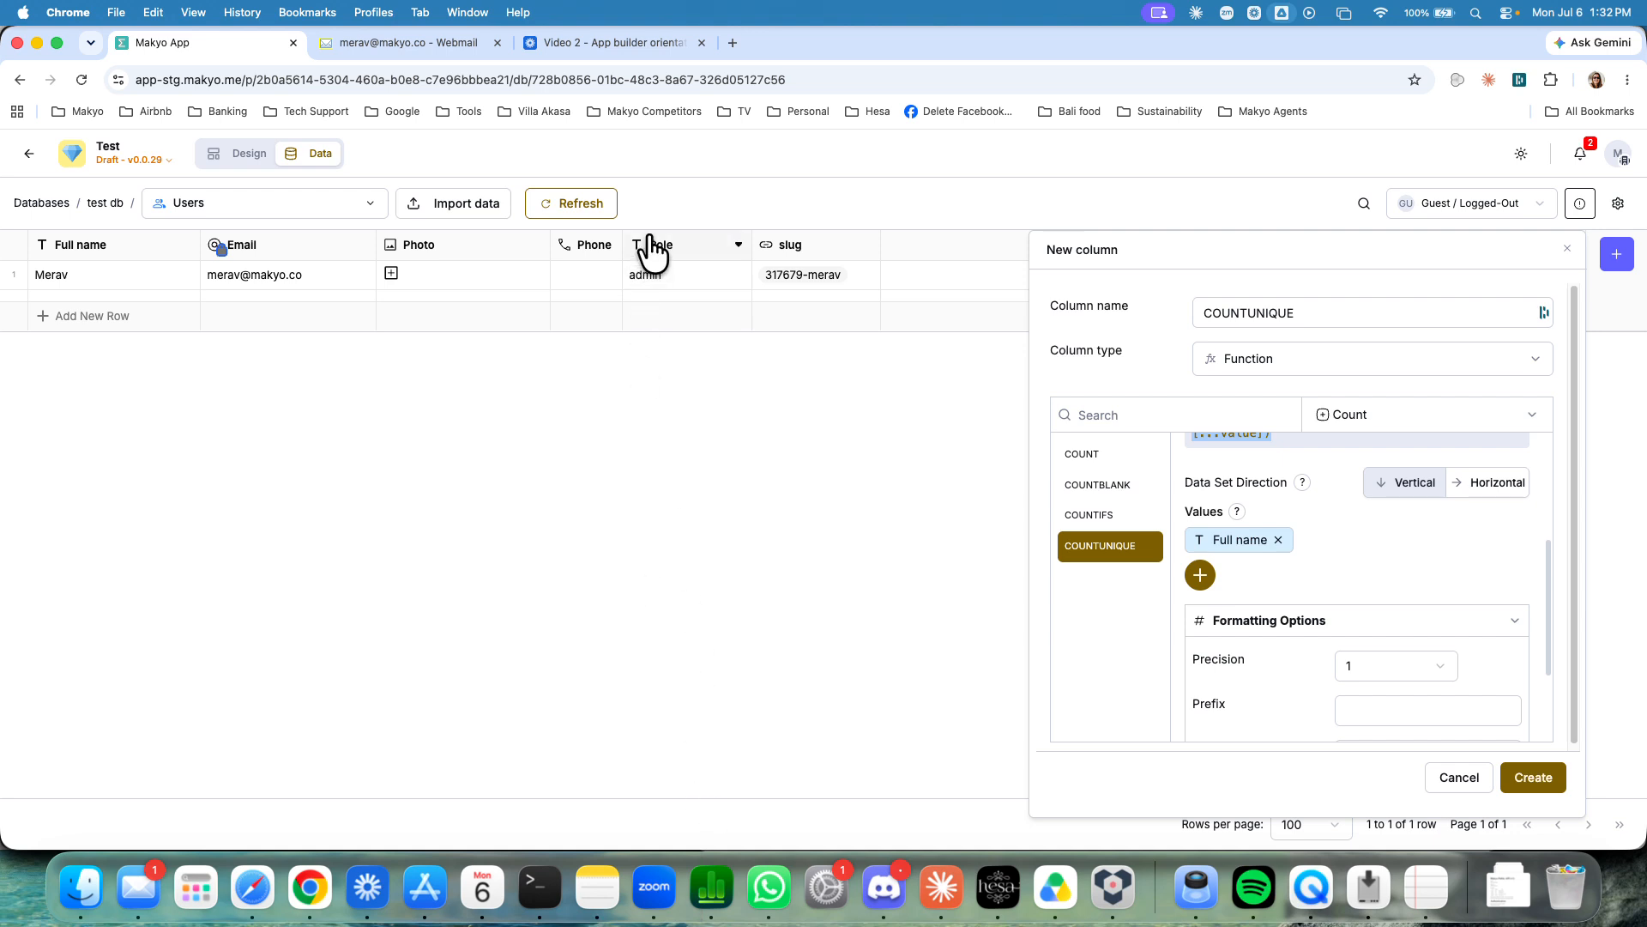
left_click(1508, 481)
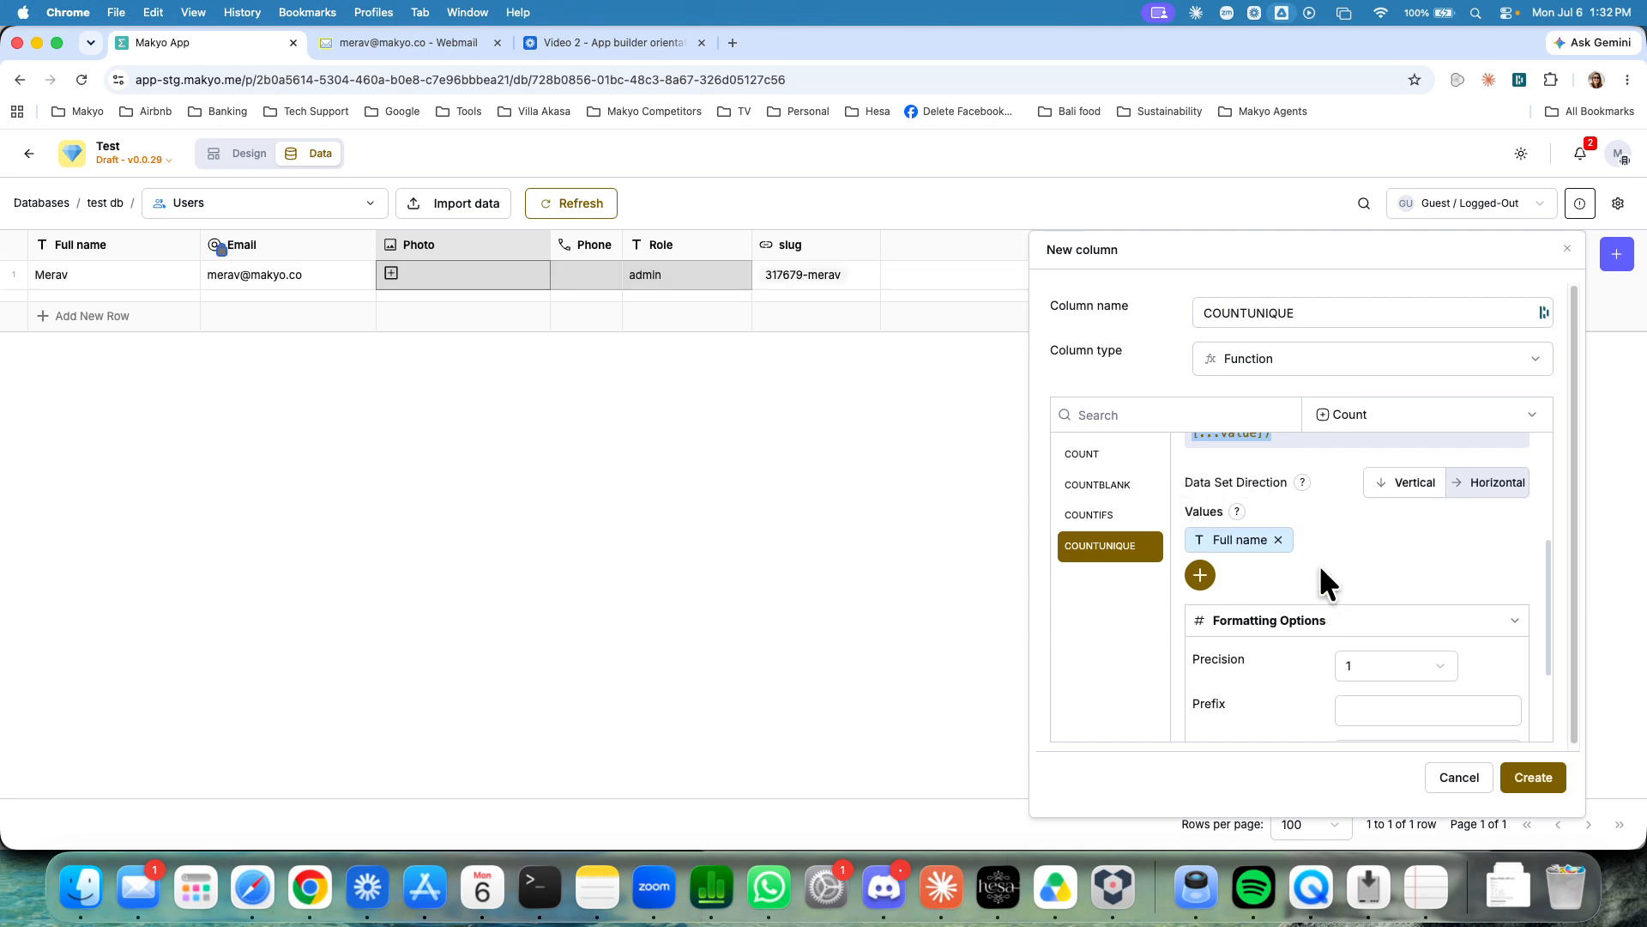
- Replace the Full name value of COUNTUNIQUE with the Email column and add the Photo column twice
scroll(1287, 553, "down", 1)
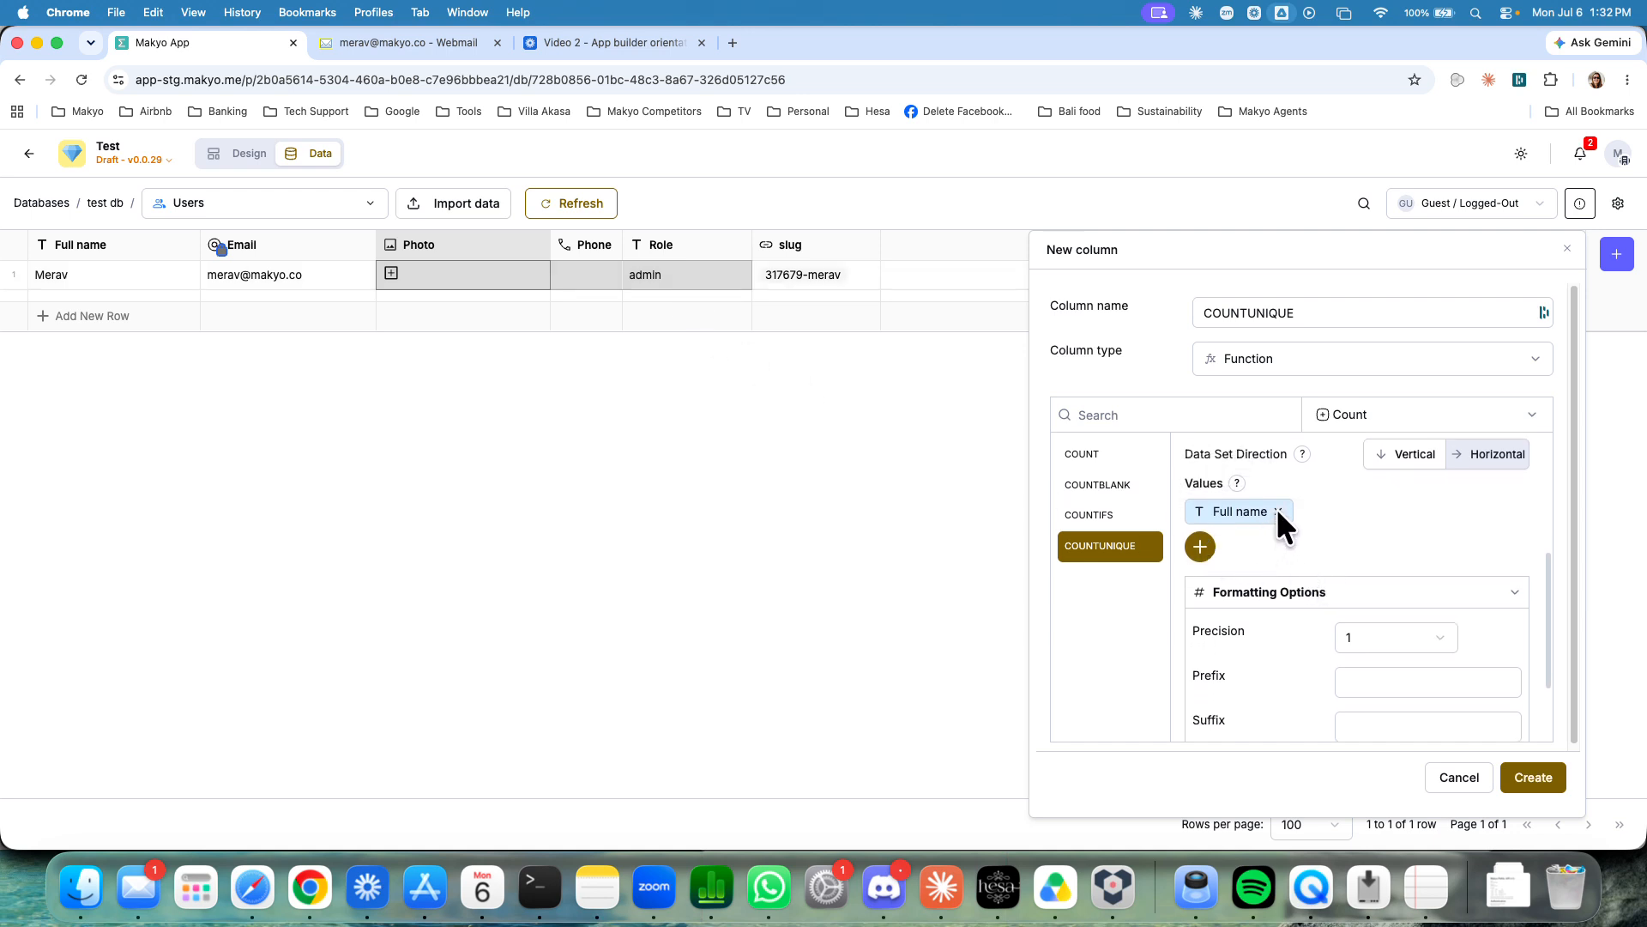
left_click(1277, 511)
left_click(1200, 544)
left_click(1279, 628)
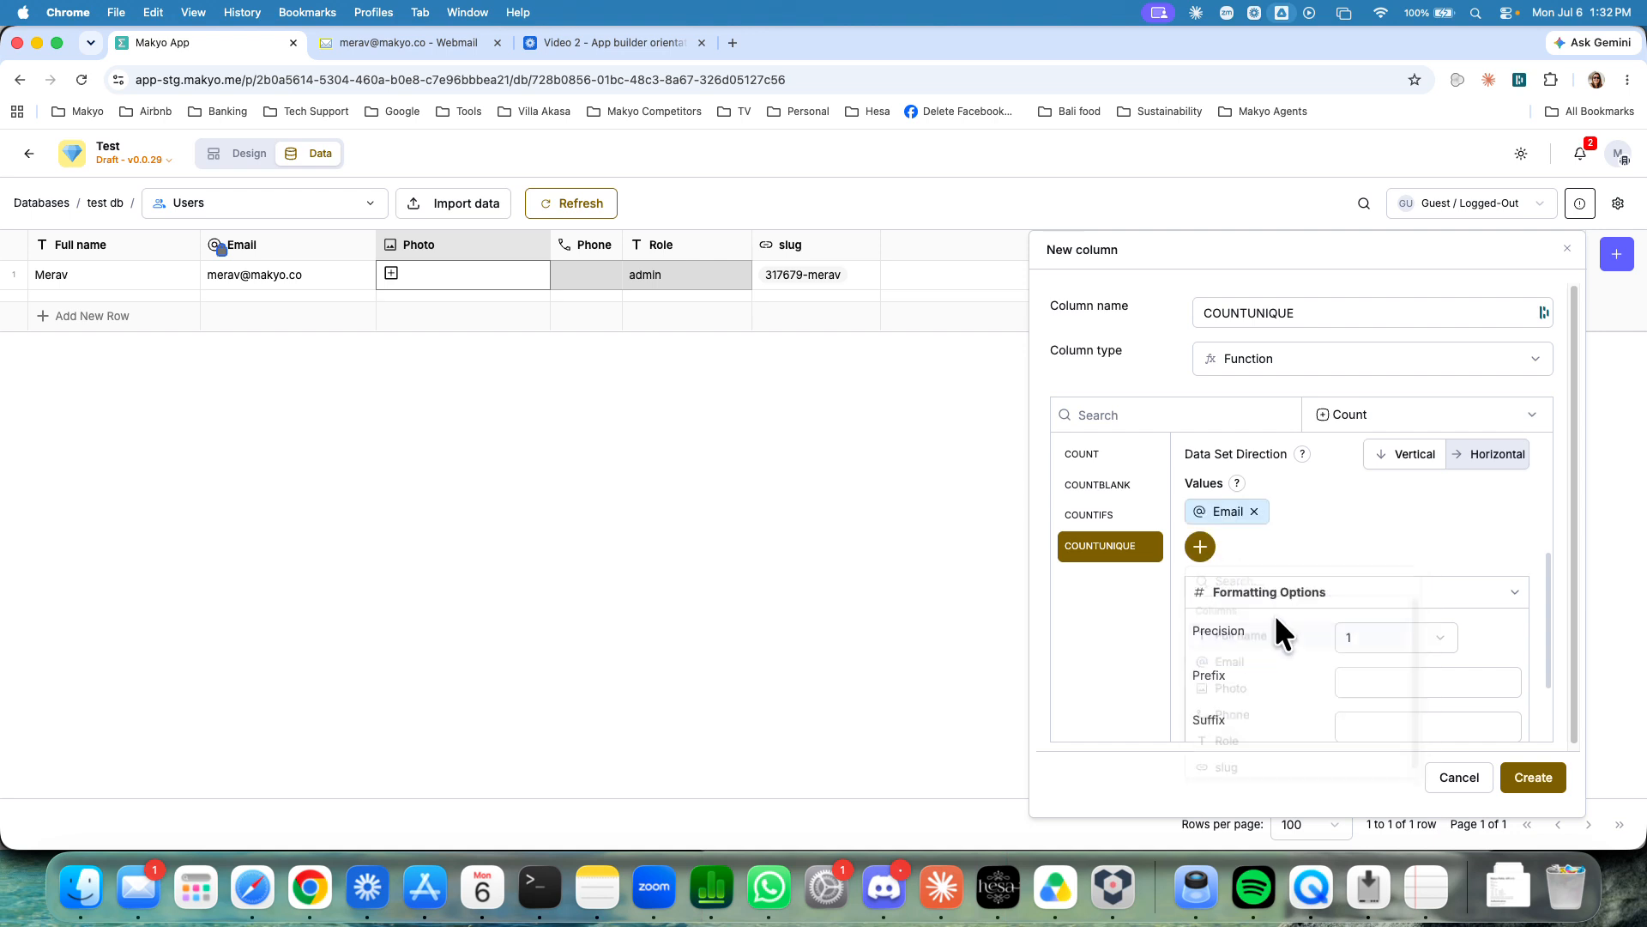
left_click(1204, 544)
left_click(1269, 692)
left_click(1203, 554)
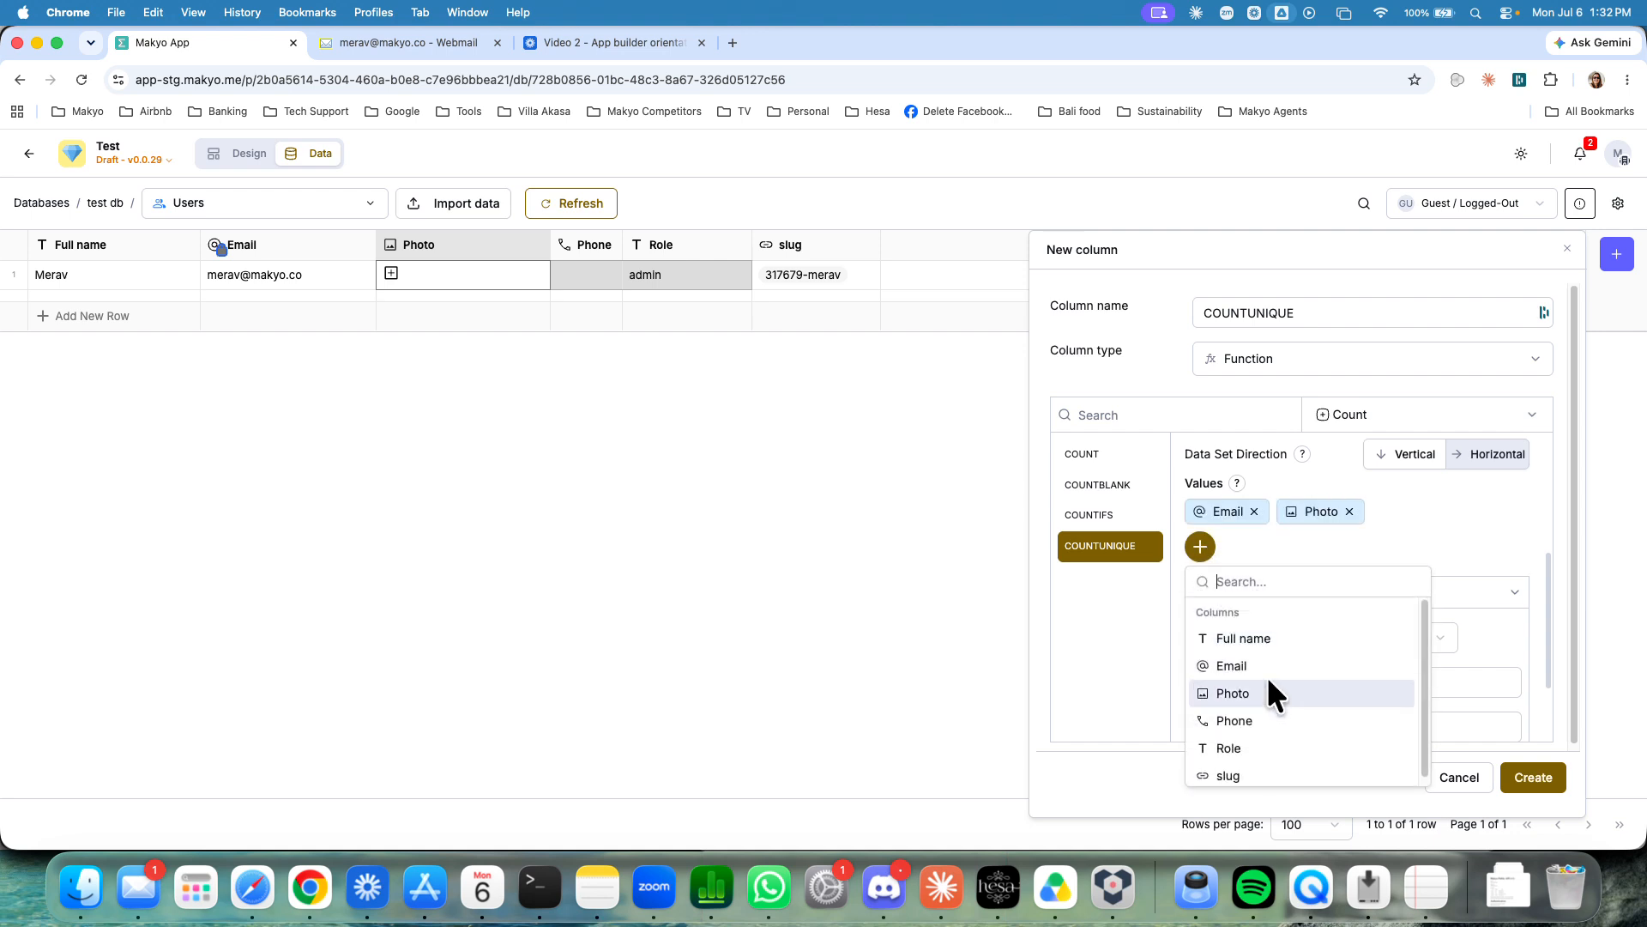
left_click(1270, 693)
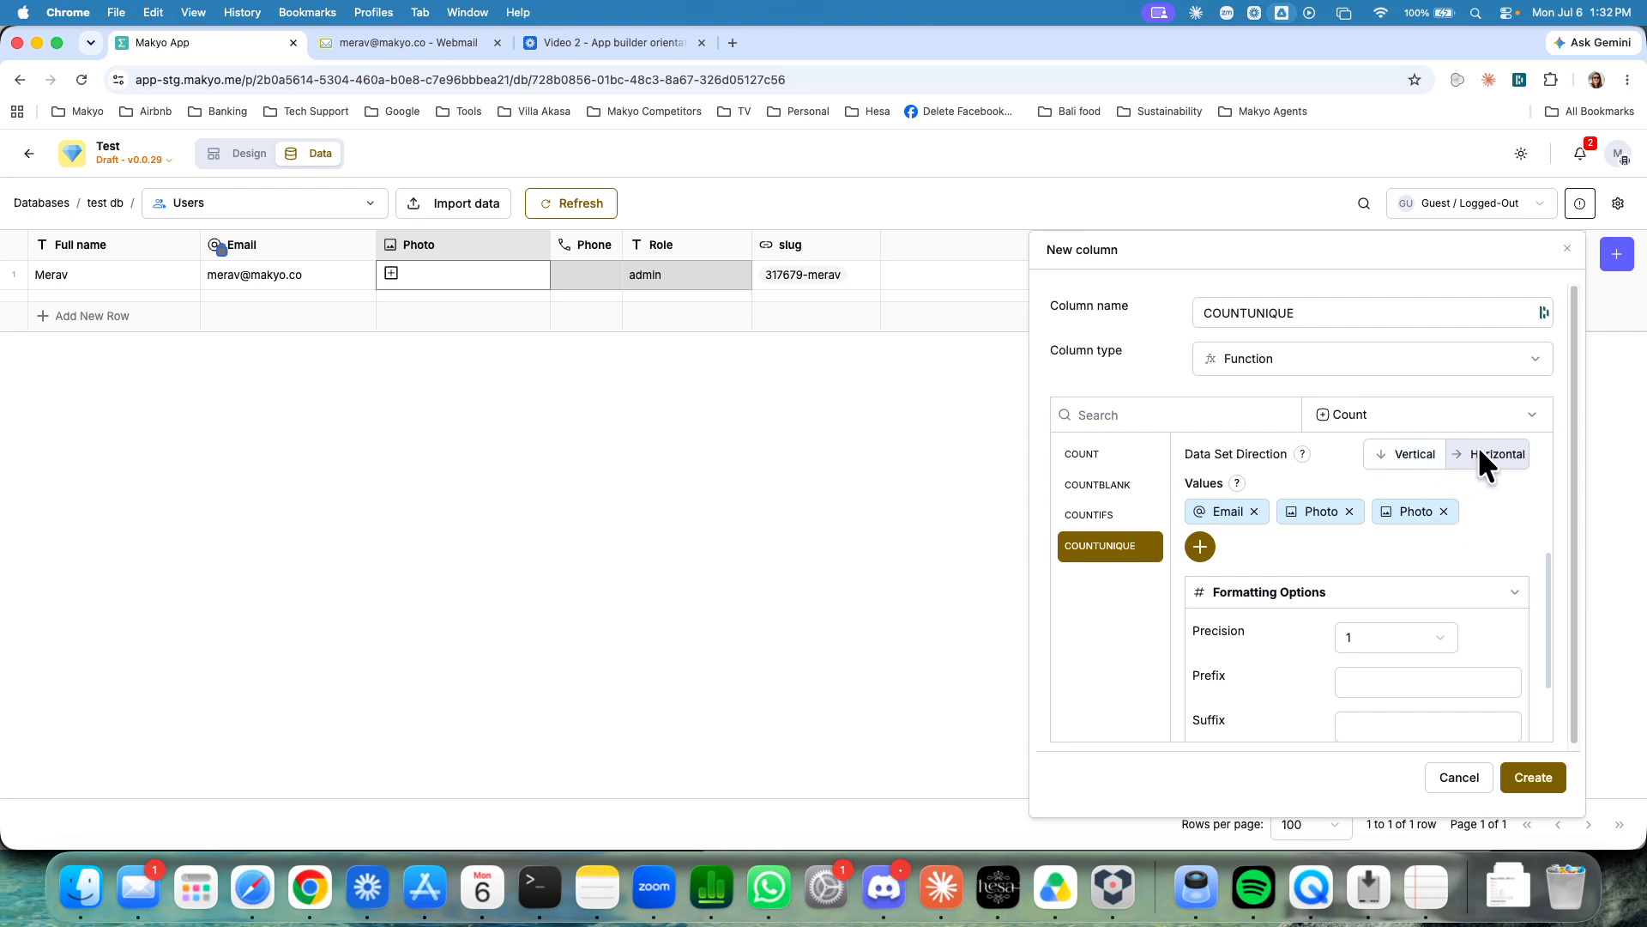
- Set the data set direction to Vertical and remove all Photo and Email values from COUNTUNIQUE
left_click(1400, 455)
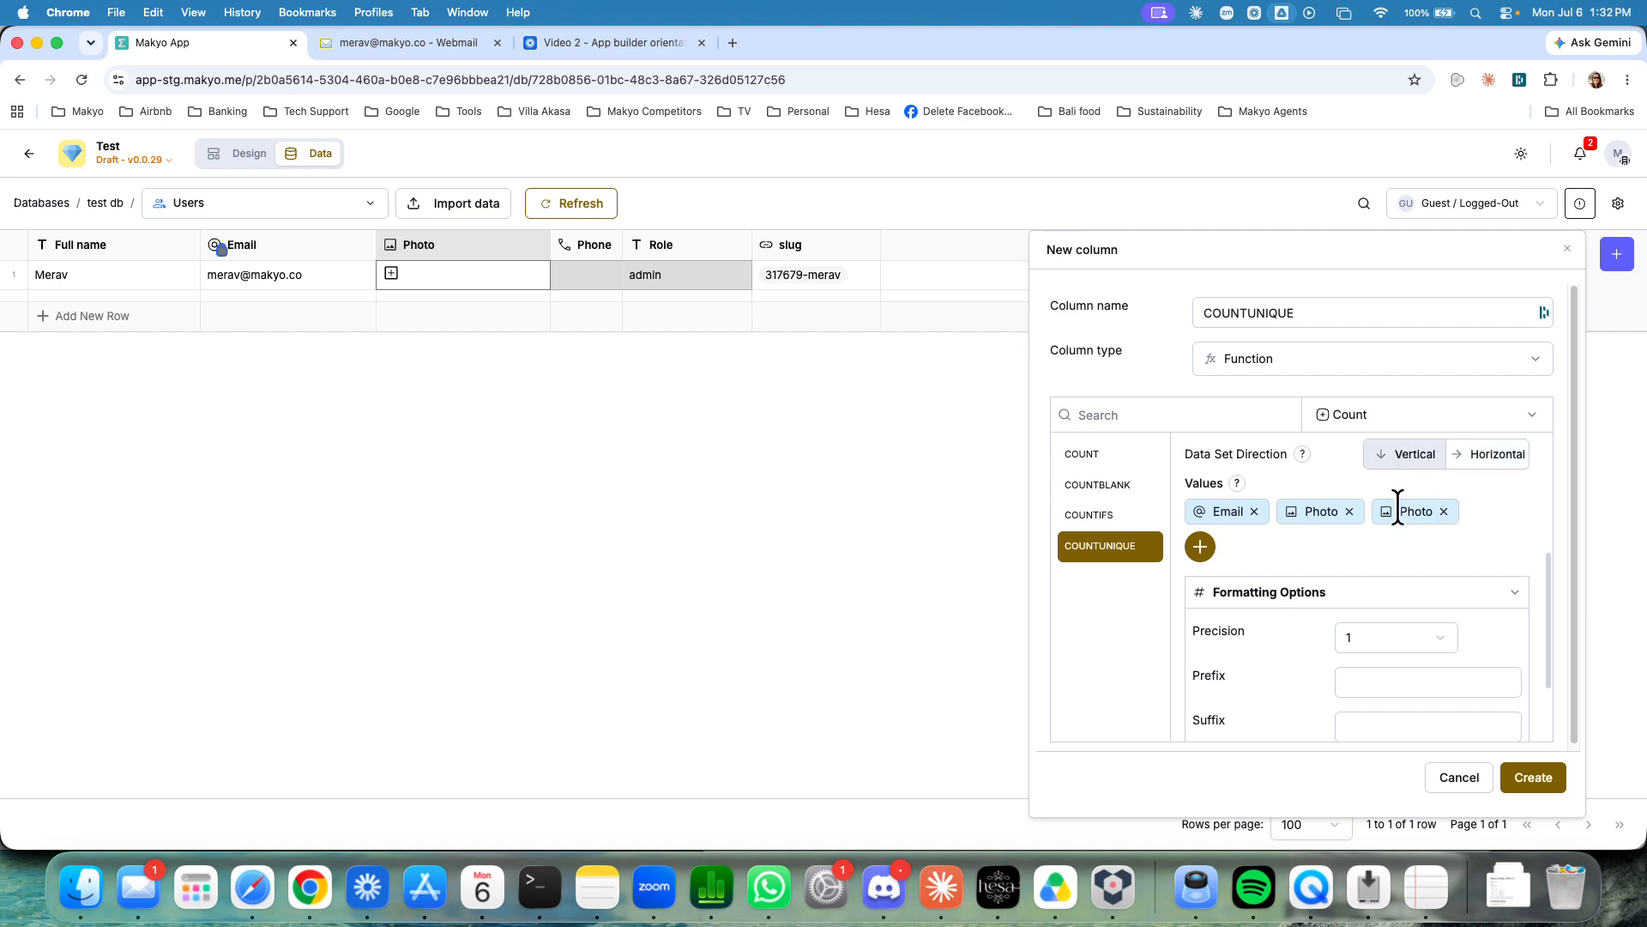
left_click(1444, 511)
left_click(1349, 511)
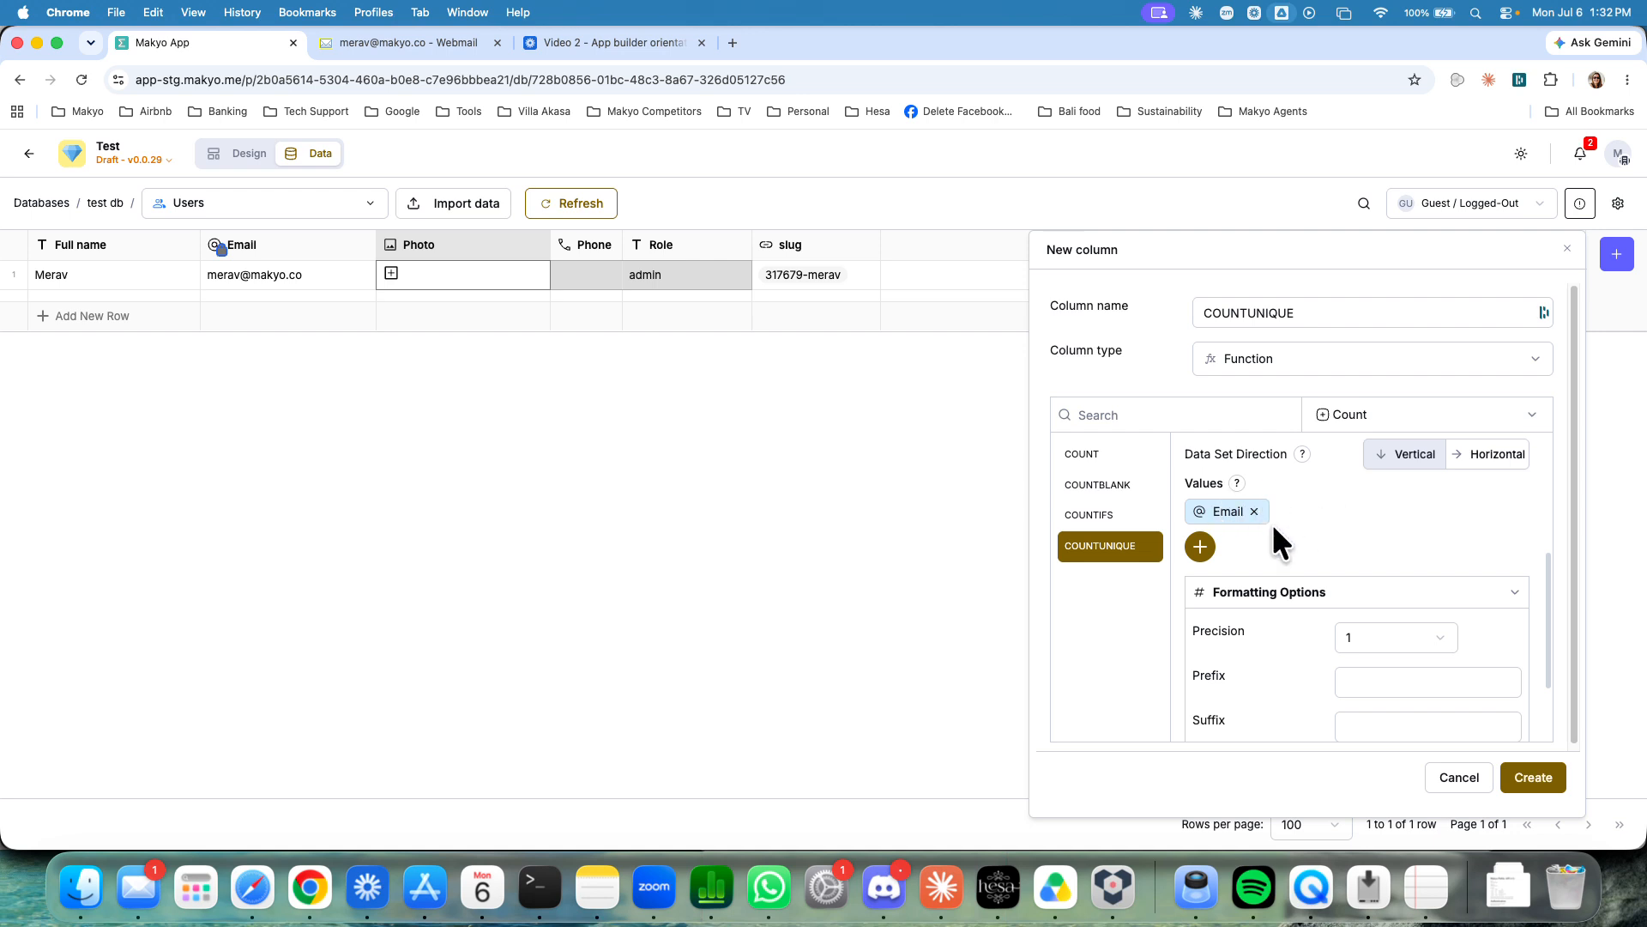
left_click(1254, 512)
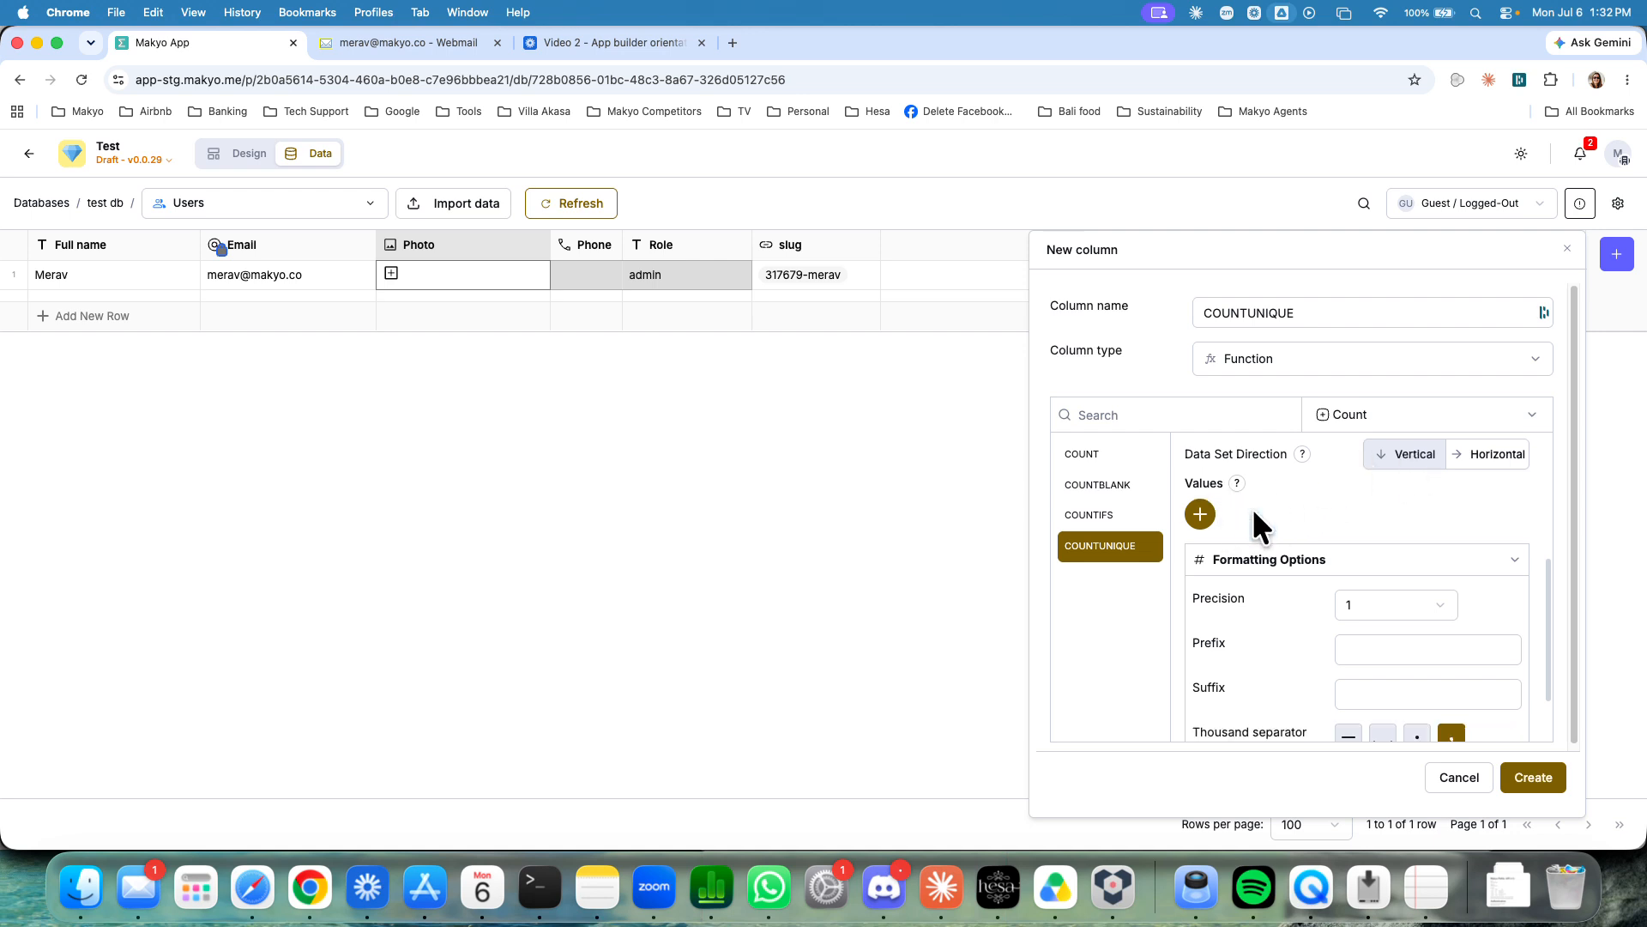
scroll(1311, 455, "up", 3)
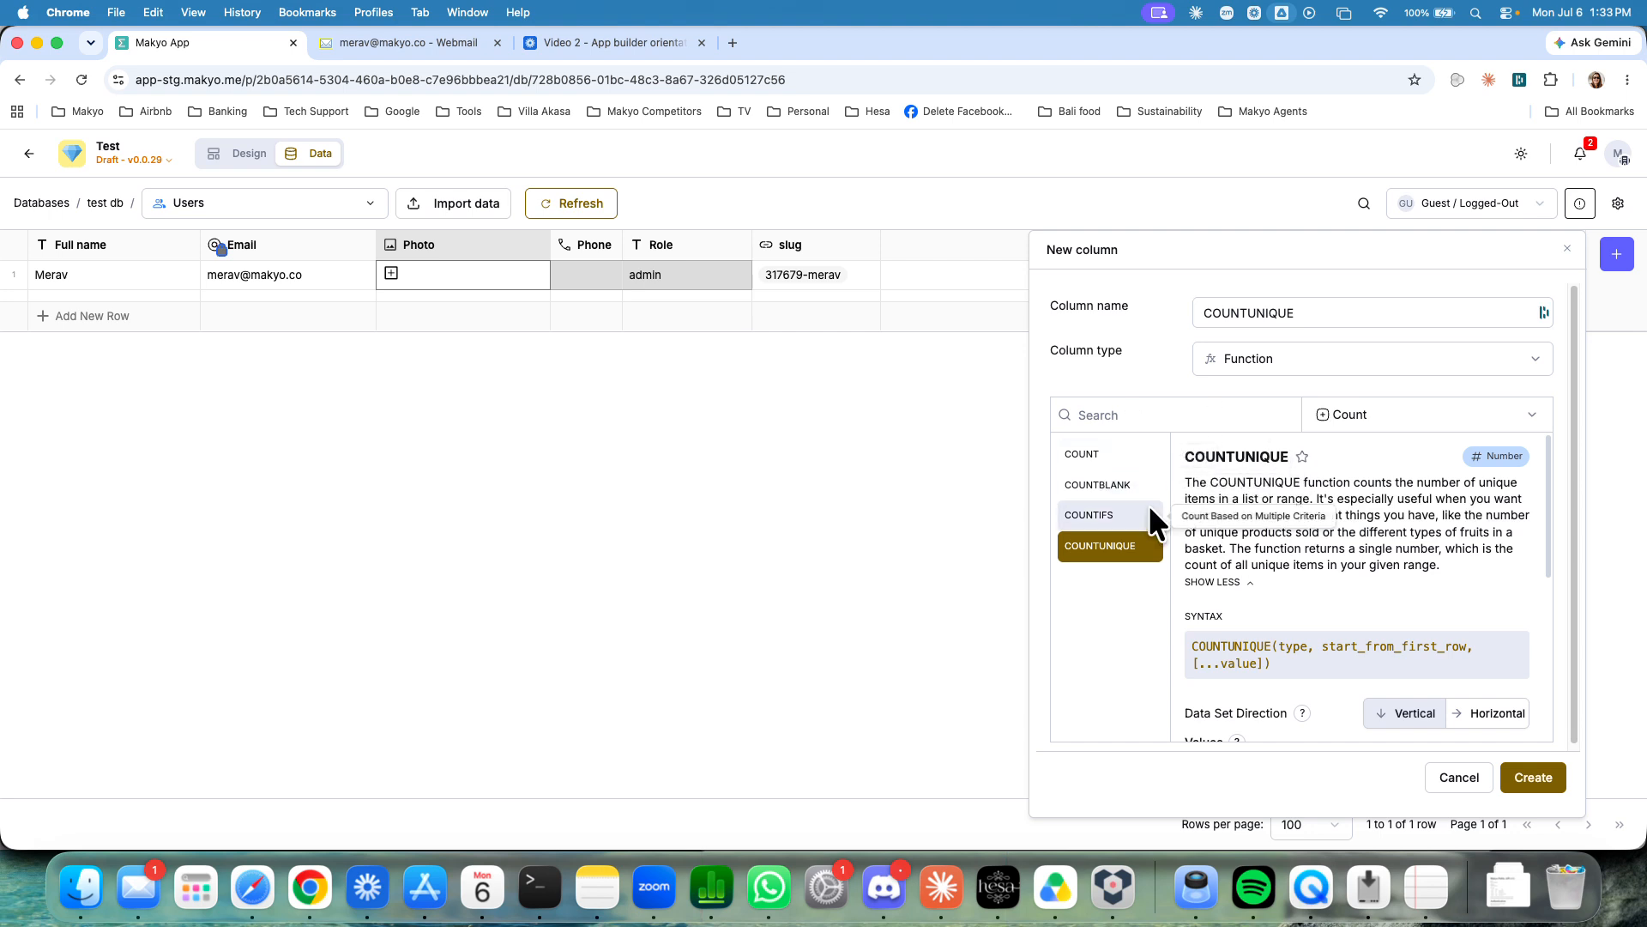
- Browse the Advanced and Standard column types and set the new column's type to Image
left_click(1279, 375)
scroll(1347, 566, "down", 10)
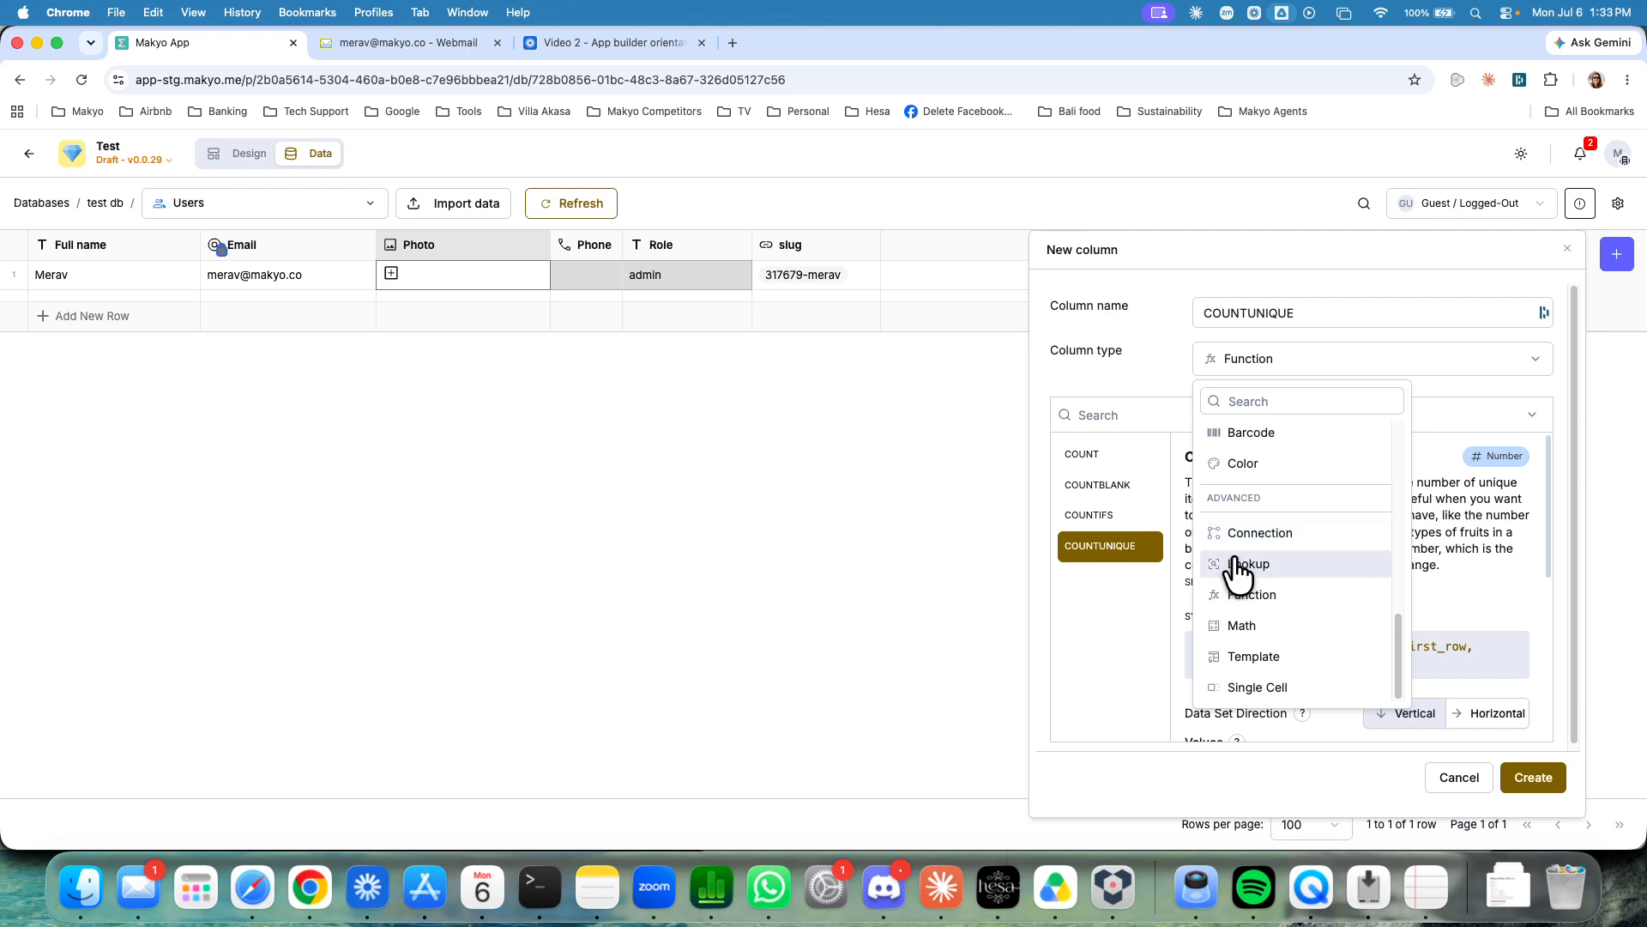
scroll(1340, 444, "up", 5)
scroll(1339, 444, "down", 2)
scroll(1337, 432, "up", 3)
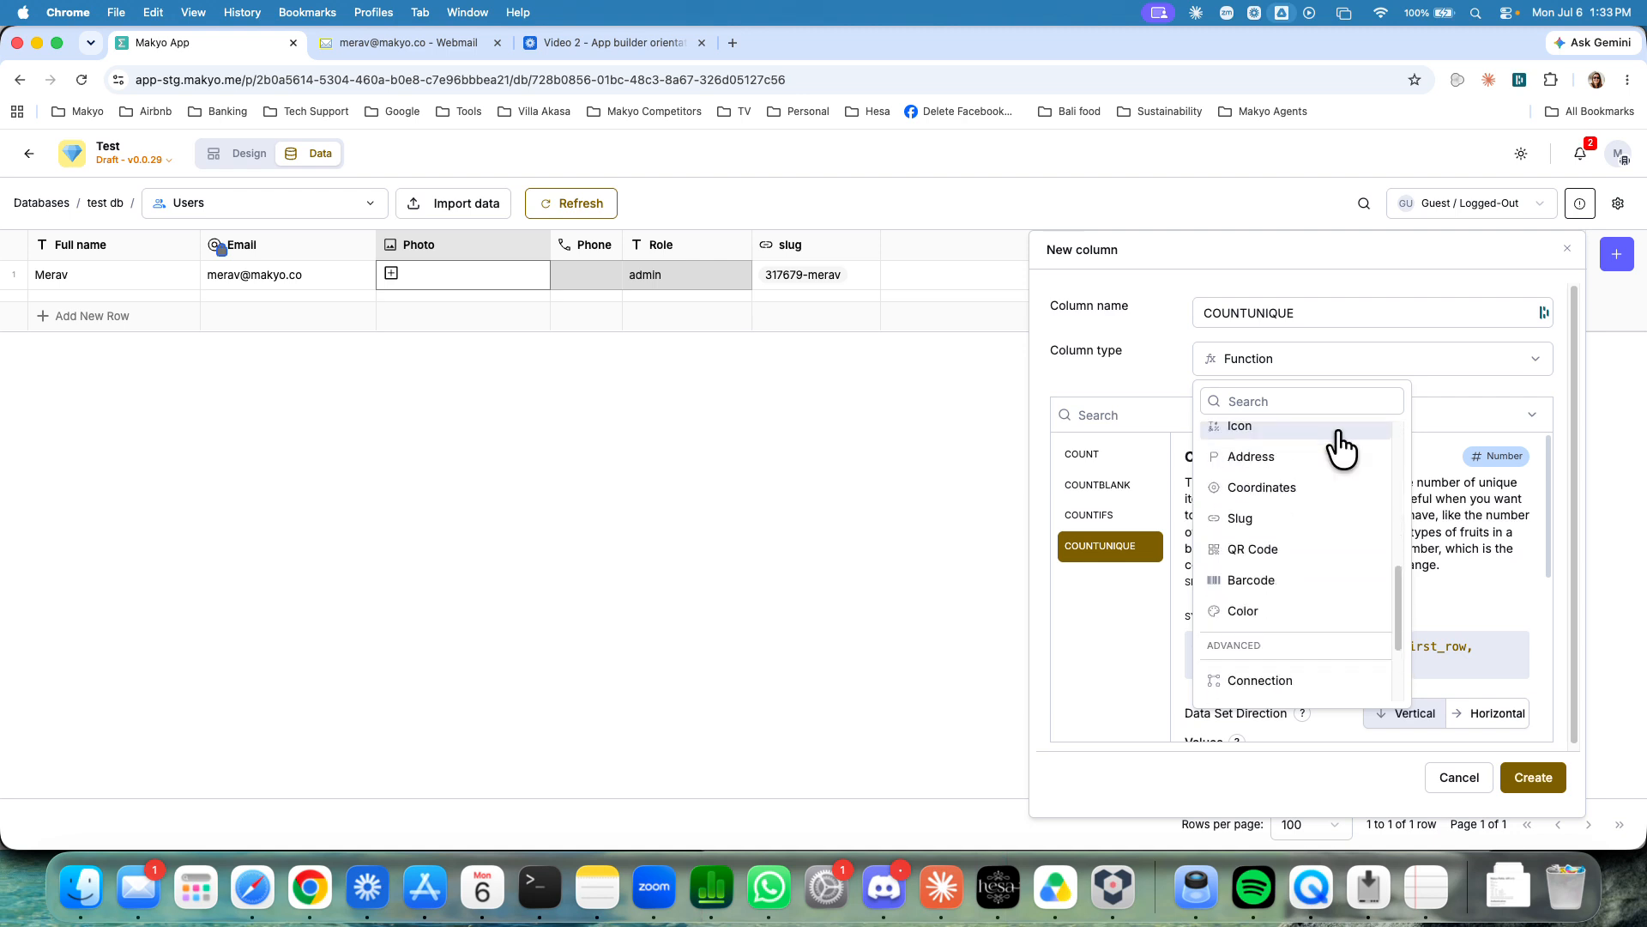
scroll(1255, 607, "up", 5)
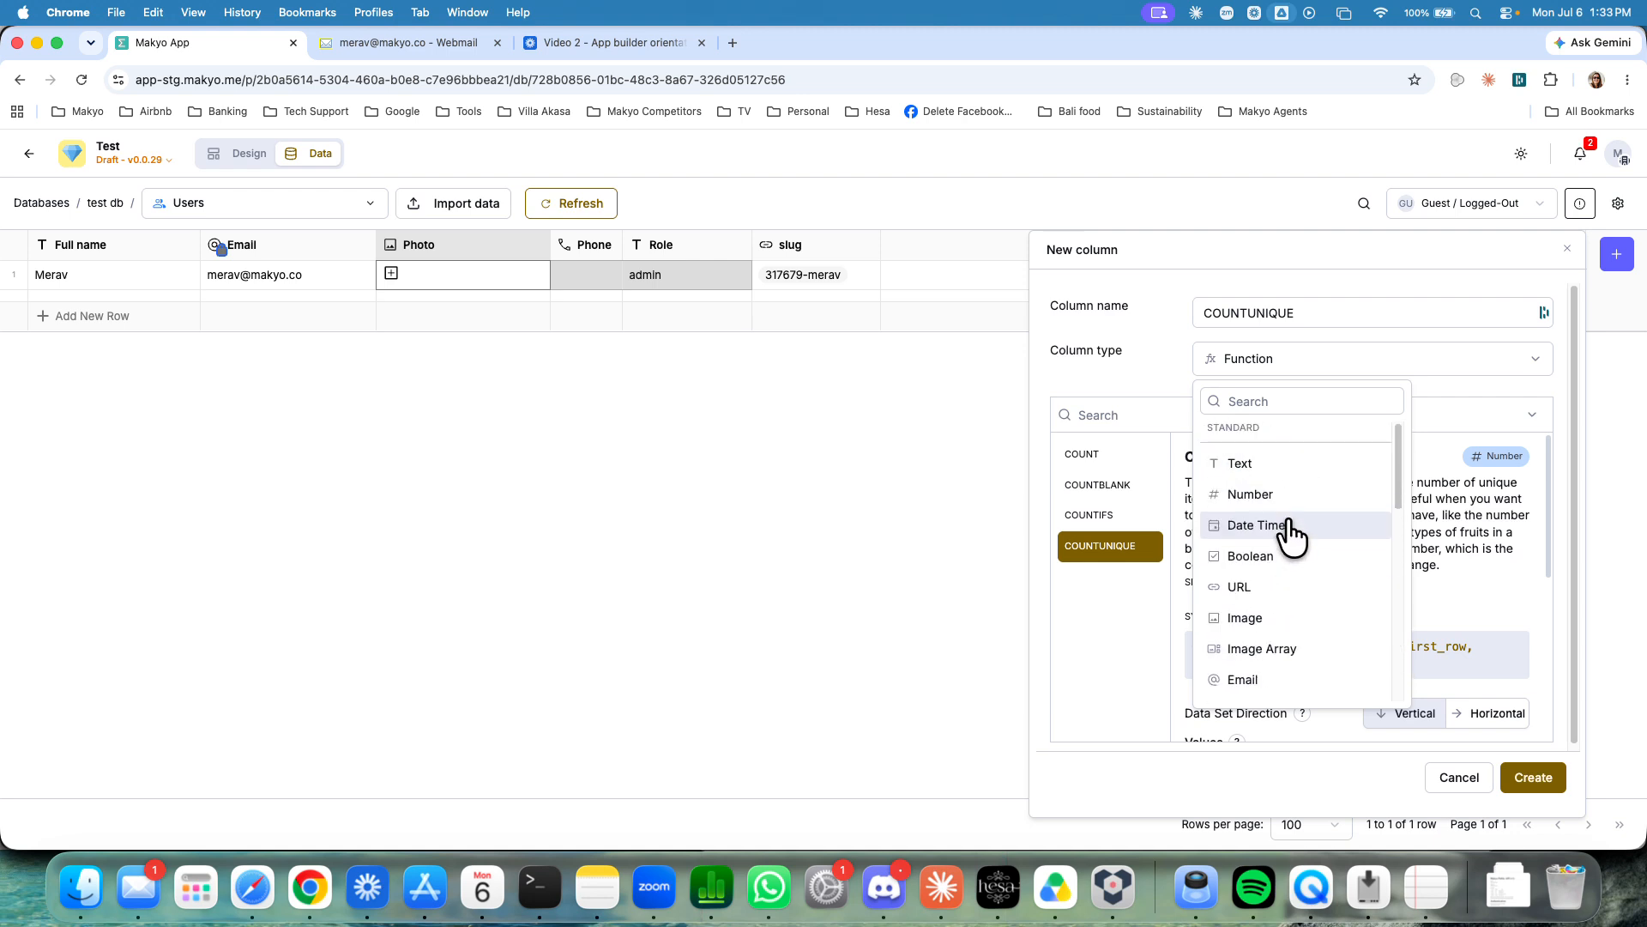
scroll(1305, 486, "down", 1)
left_click(1242, 592)
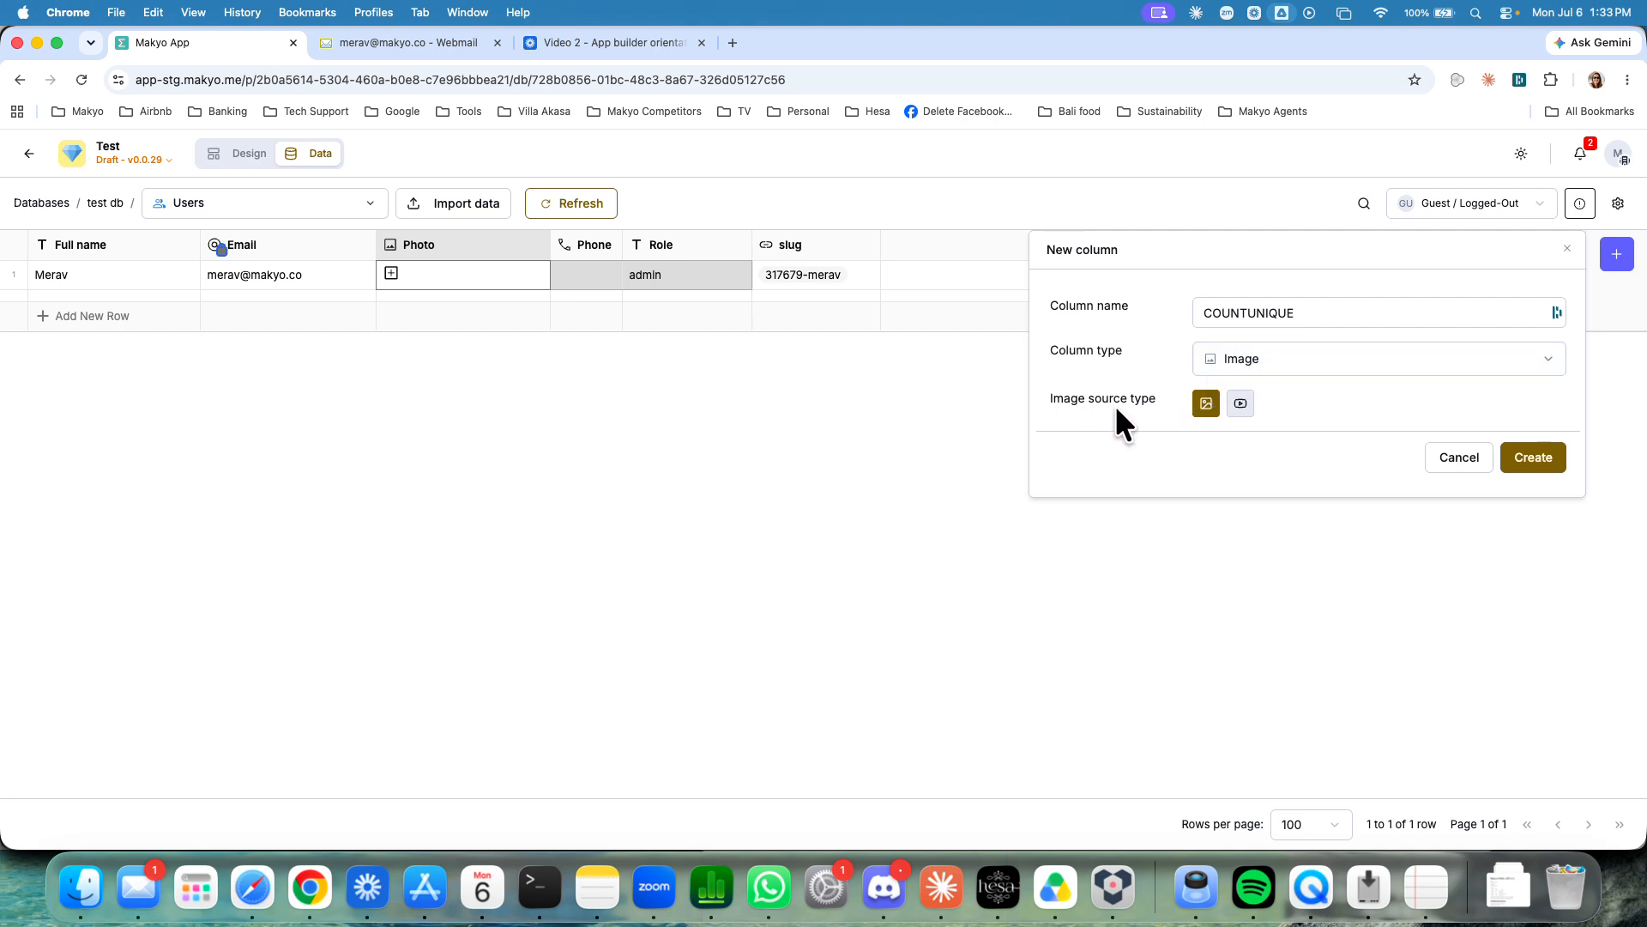
- Check the URL column choices for a YouTube image source and close the new column form without creating the column
left_click(1239, 404)
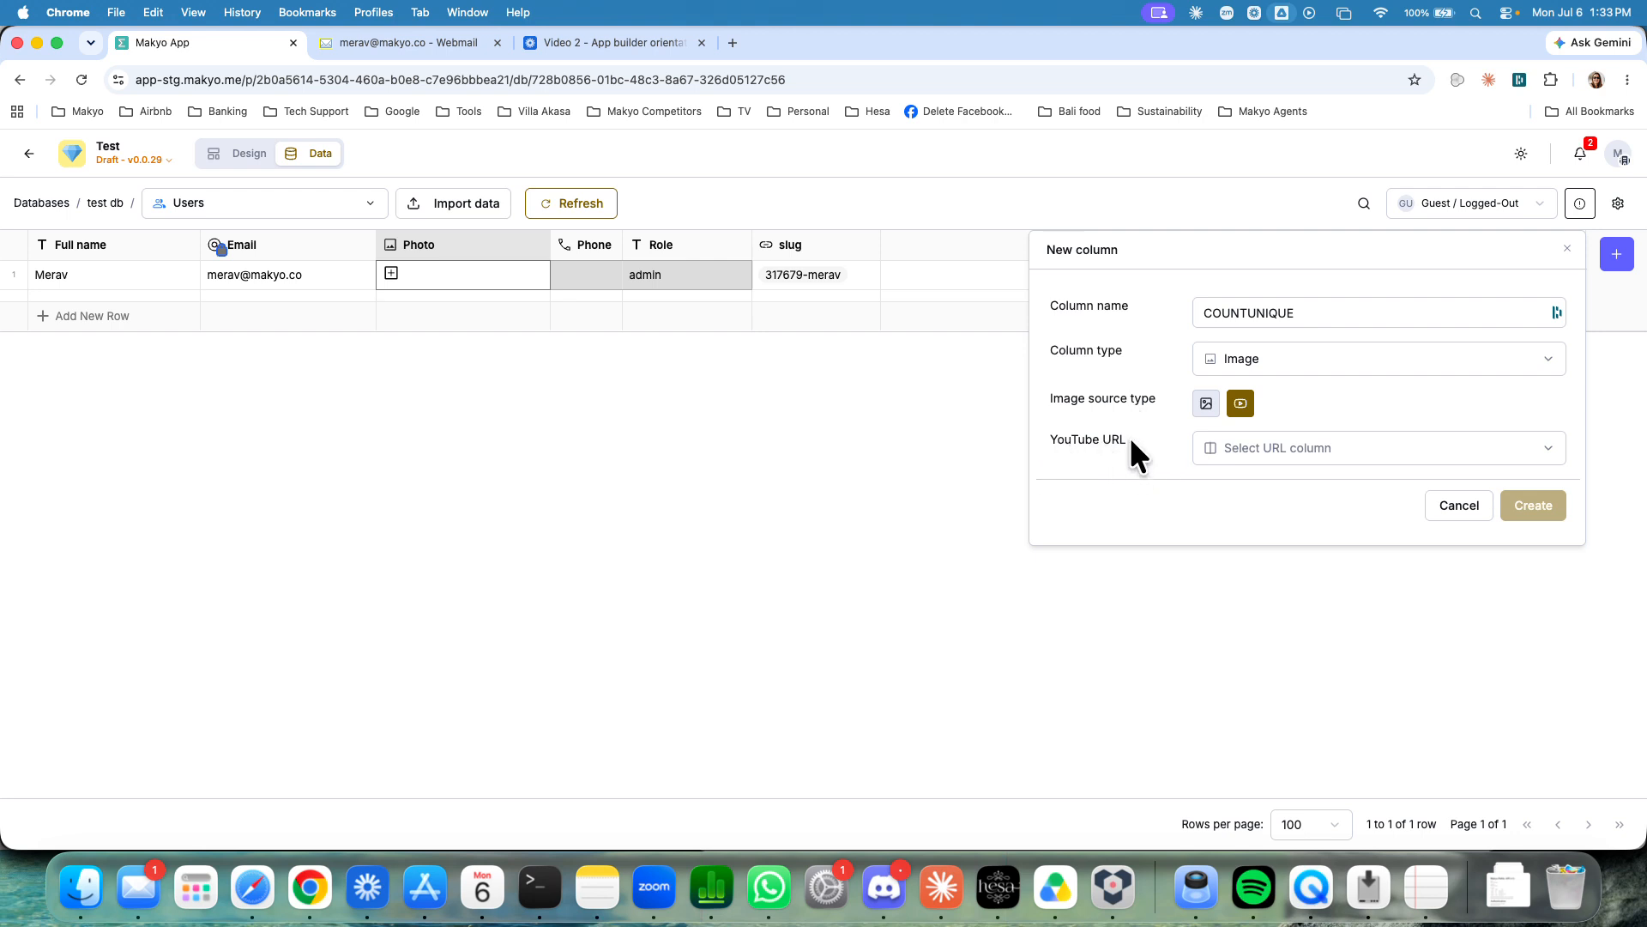
left_click(1308, 446)
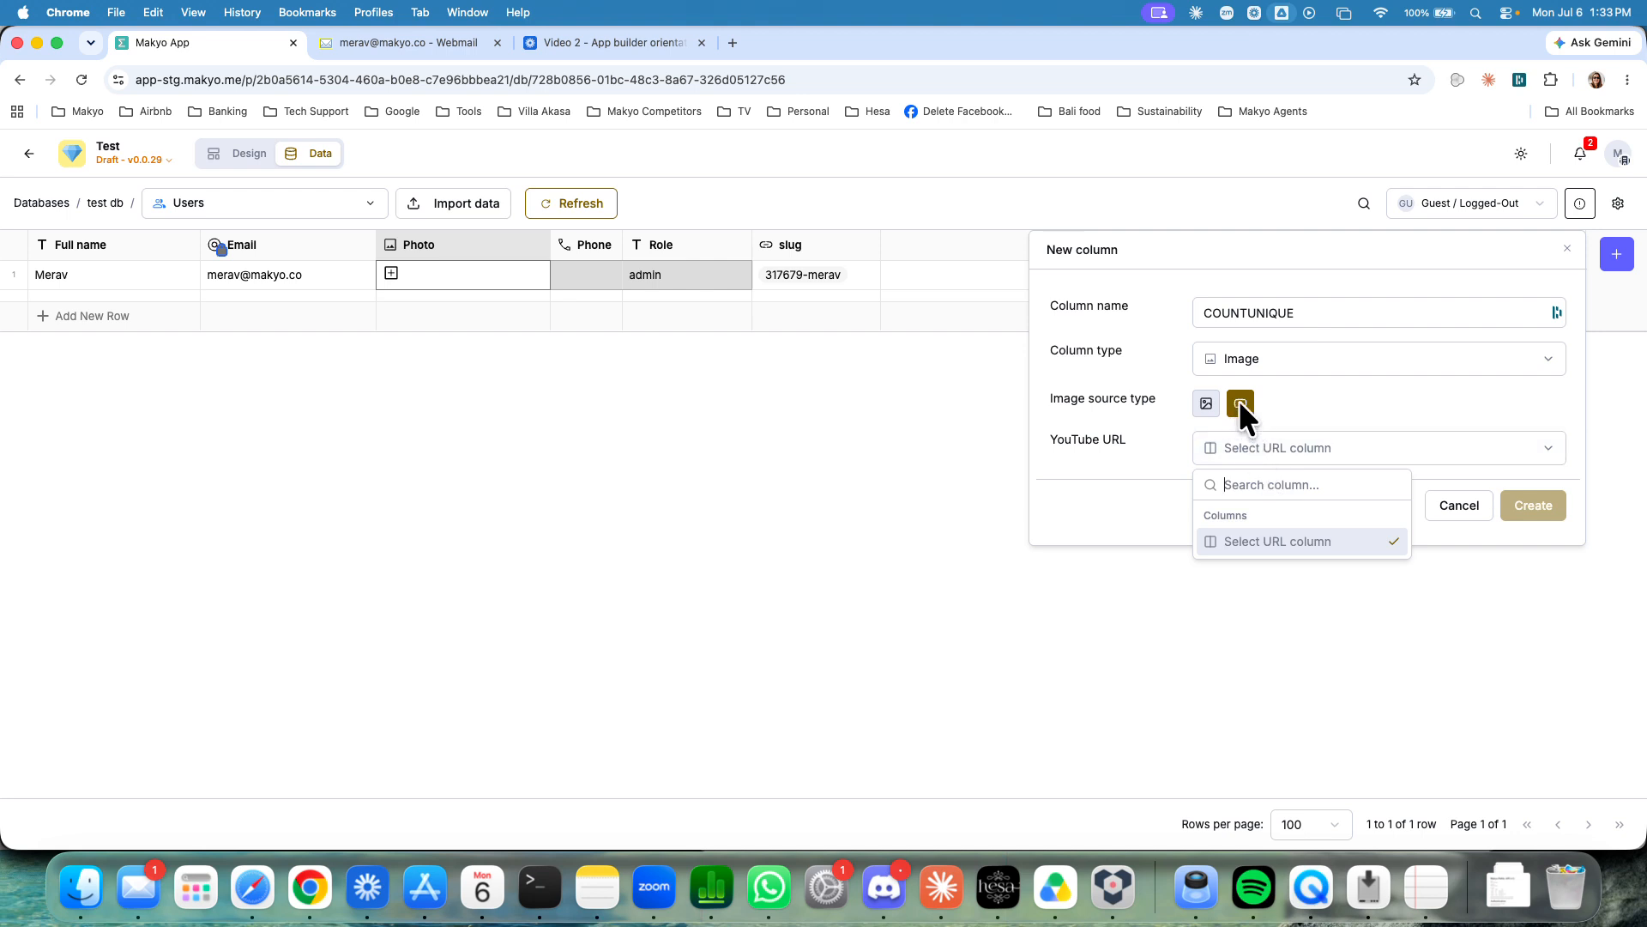
left_click(1244, 369)
left_click(1248, 365)
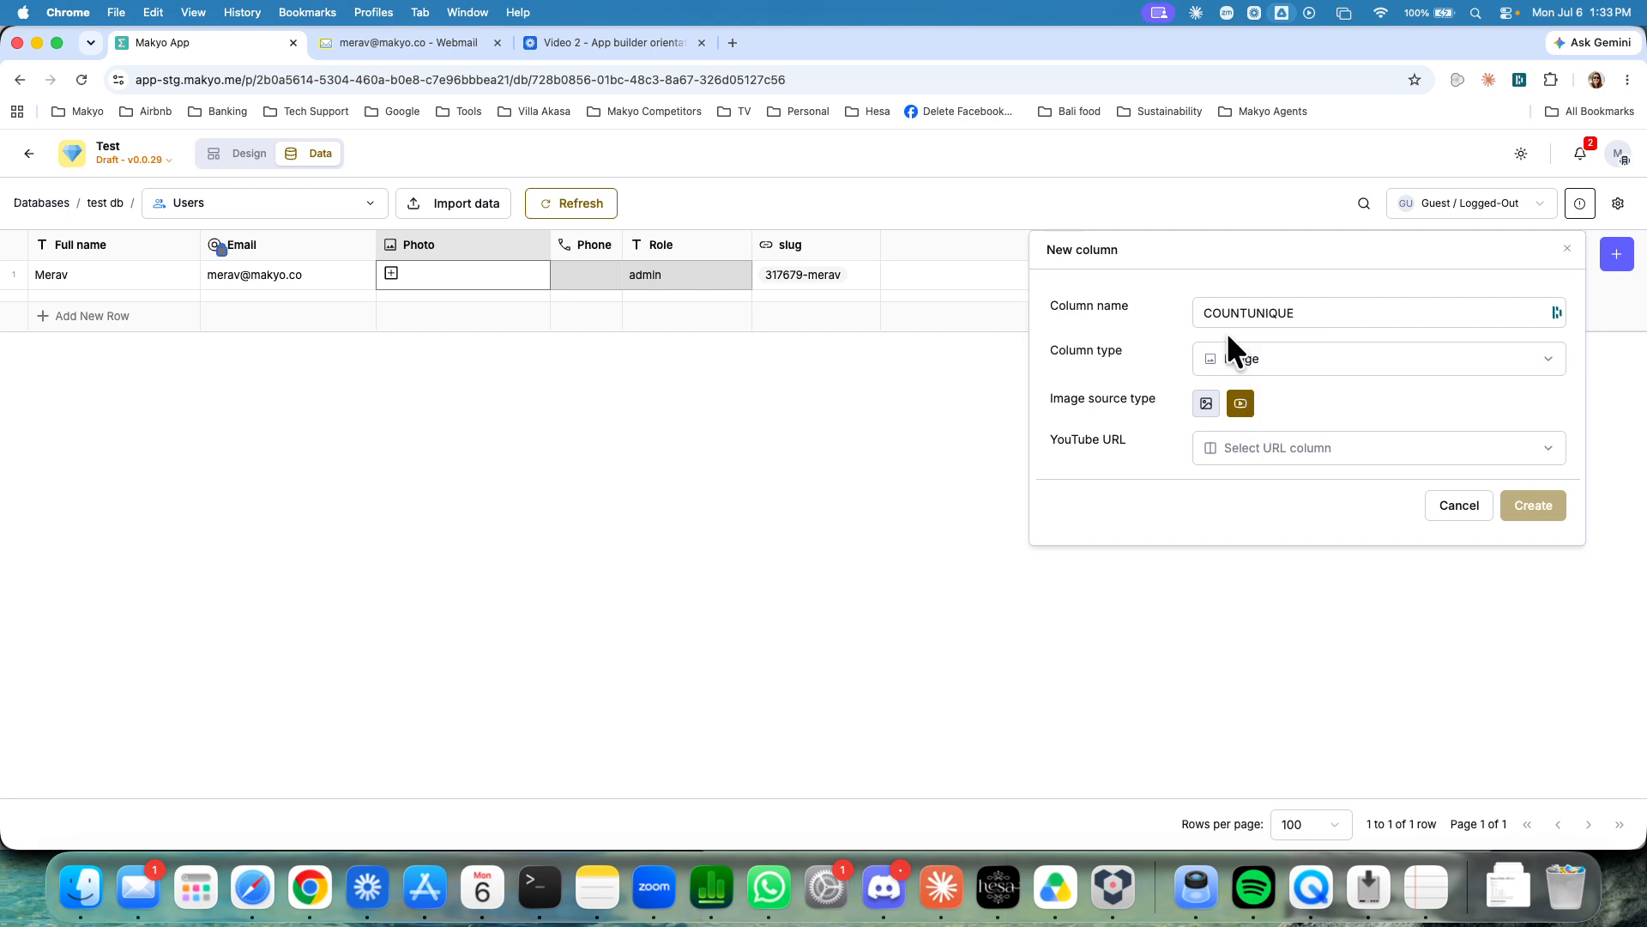
left_click(1568, 248)
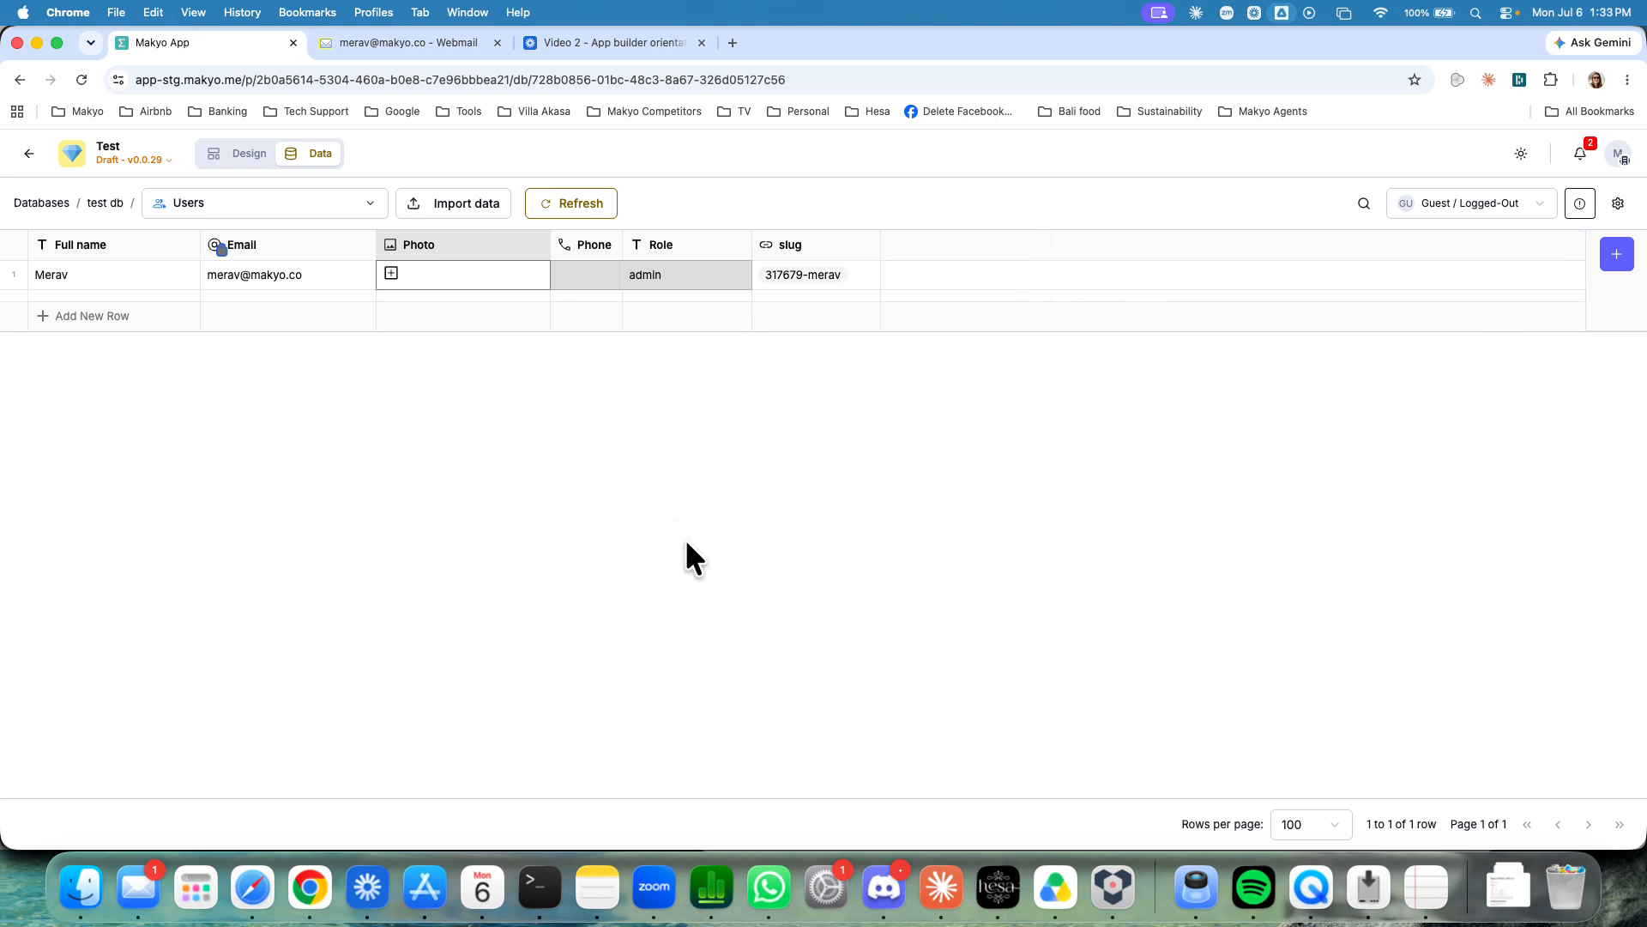